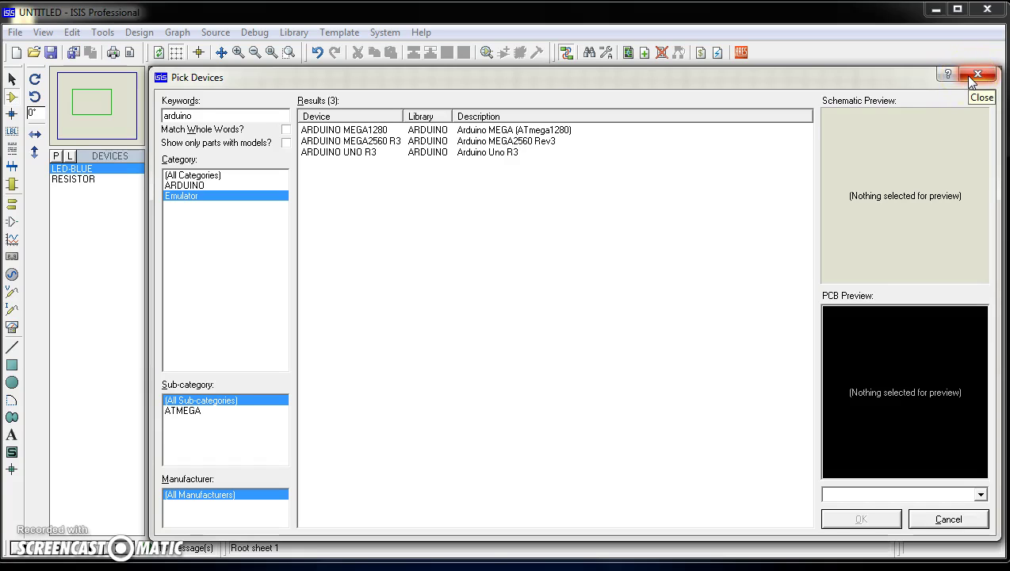
Close the device picker, switch to the desktop and extract the Proteus Arduino Library archive there
left_click(973, 79)
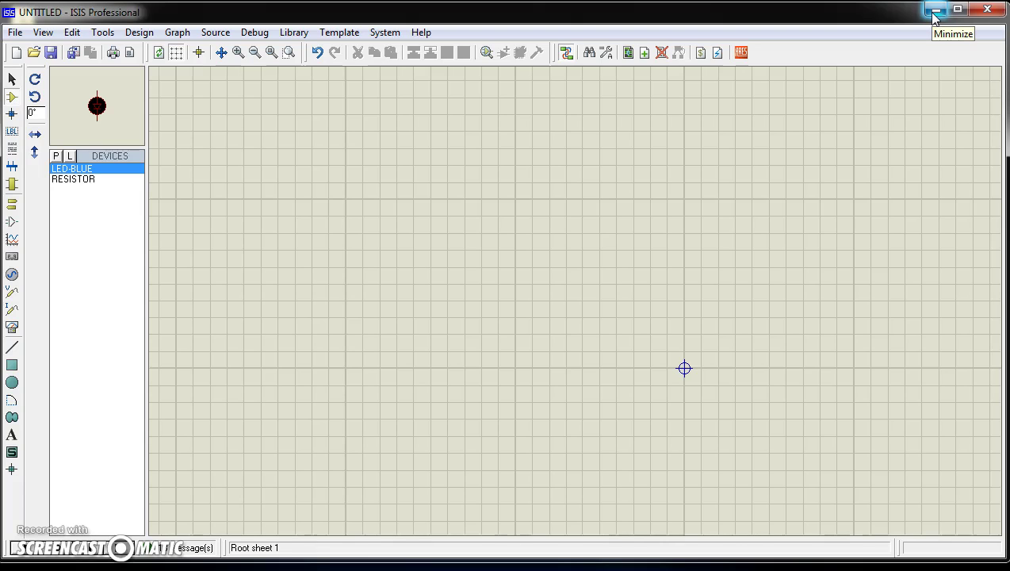
left_click(933, 11)
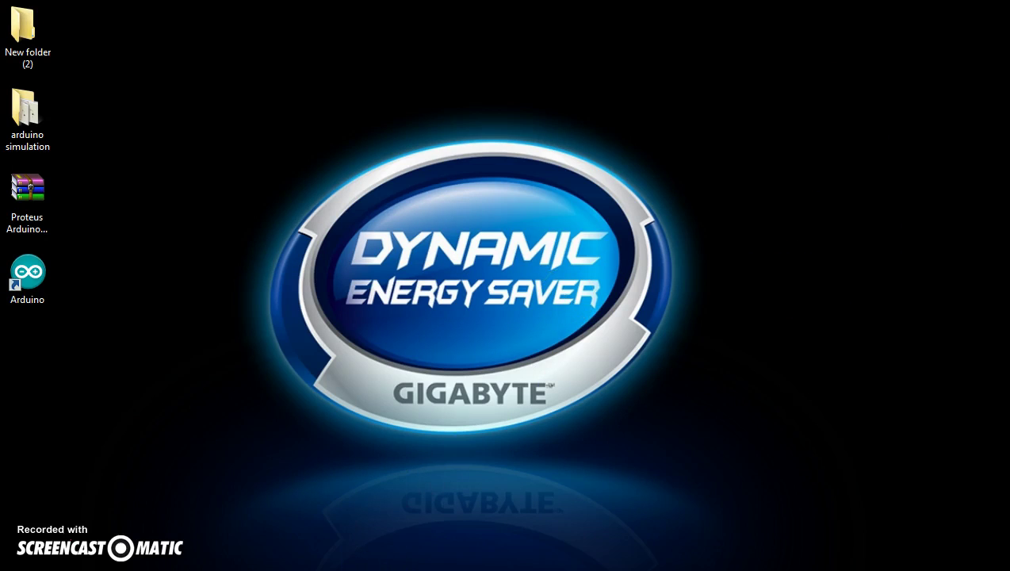
mouse_move(353, 570)
double_click(31, 213)
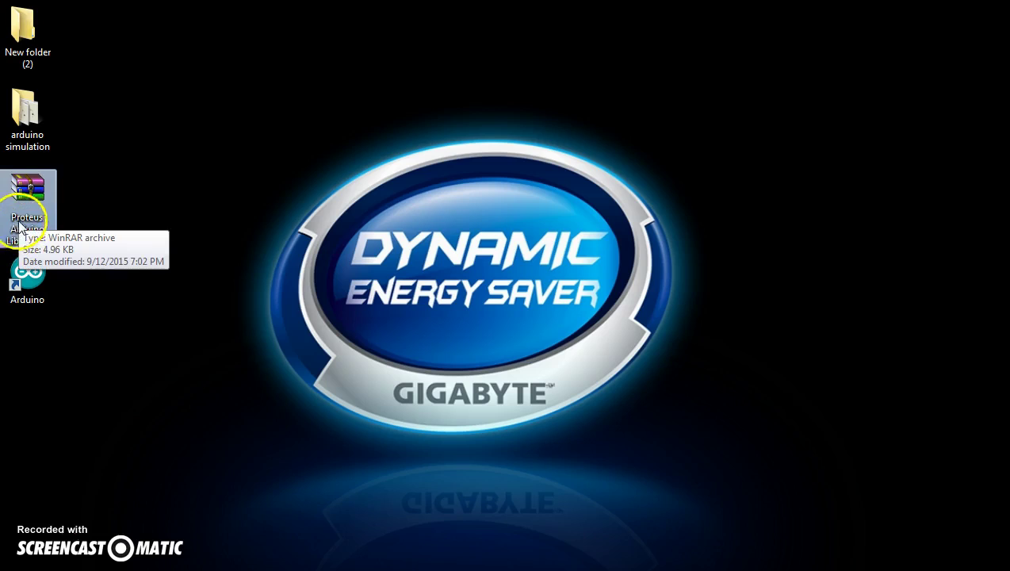
right_click(24, 190)
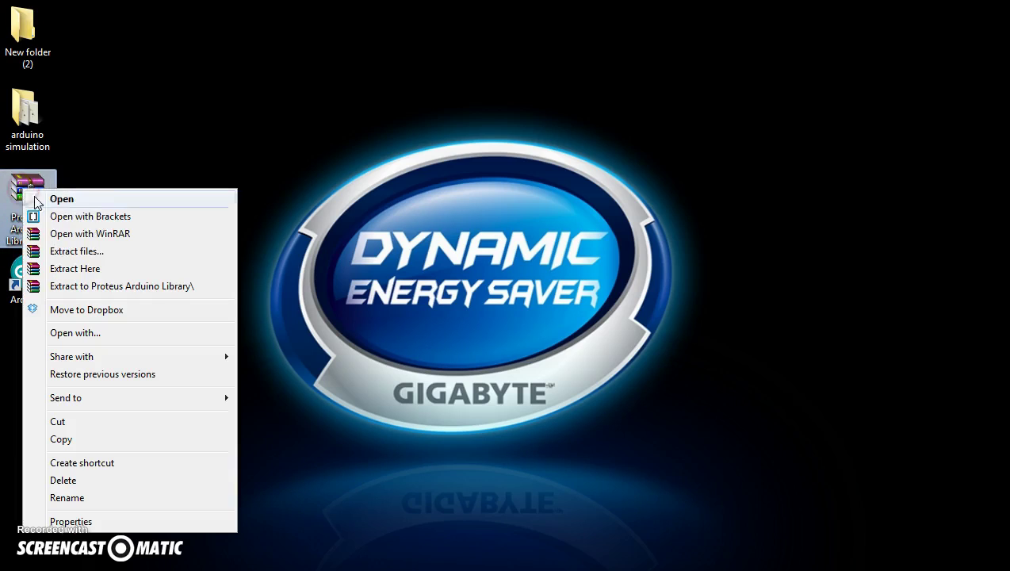
left_click(90, 269)
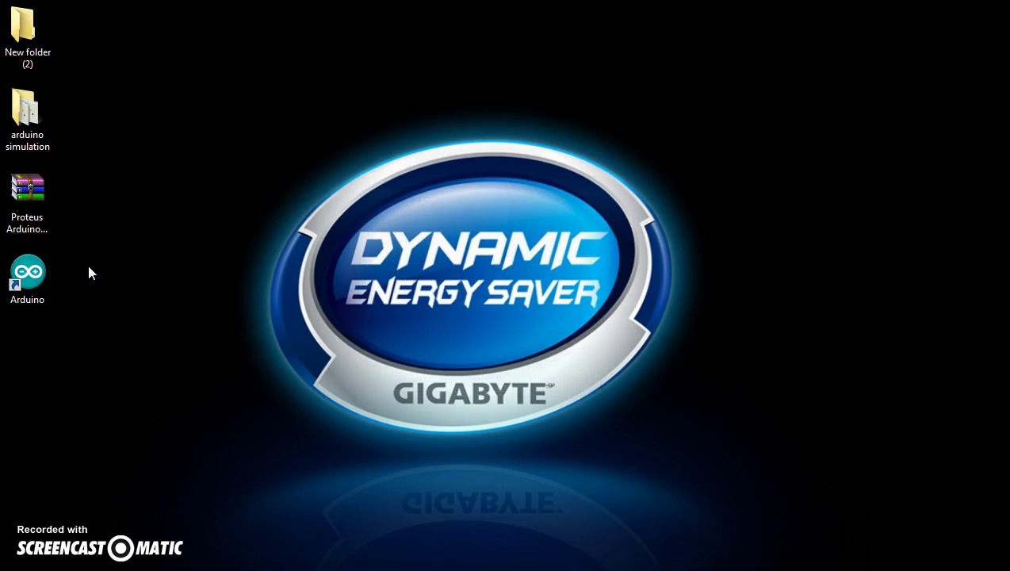
Copy ARDUINO.IDX and ARDUINO.LIB from the inner folder of the extracted Proteus Arduino library, and minimize the window
left_click(44, 362)
double_click(35, 358)
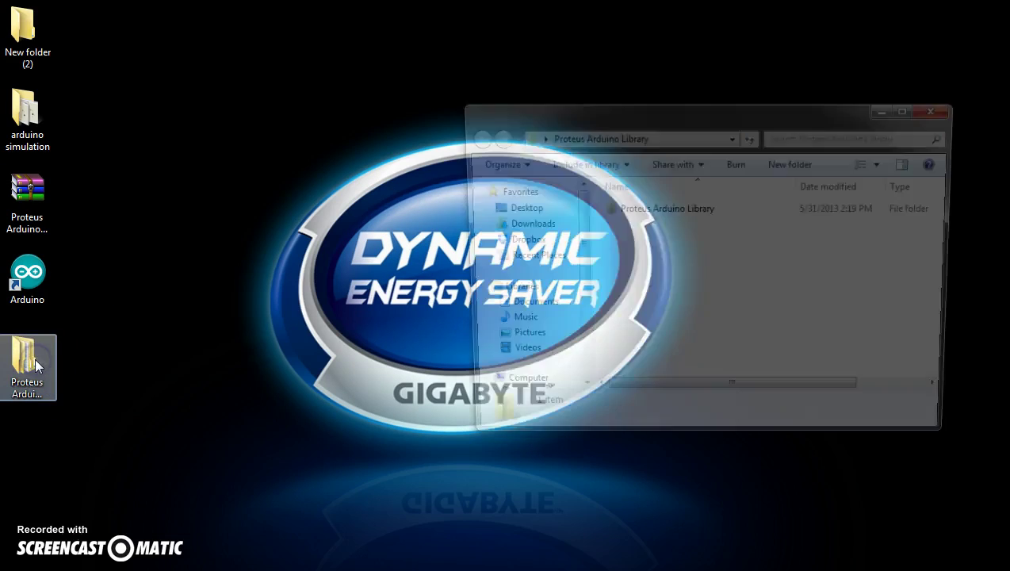
double_click(741, 213)
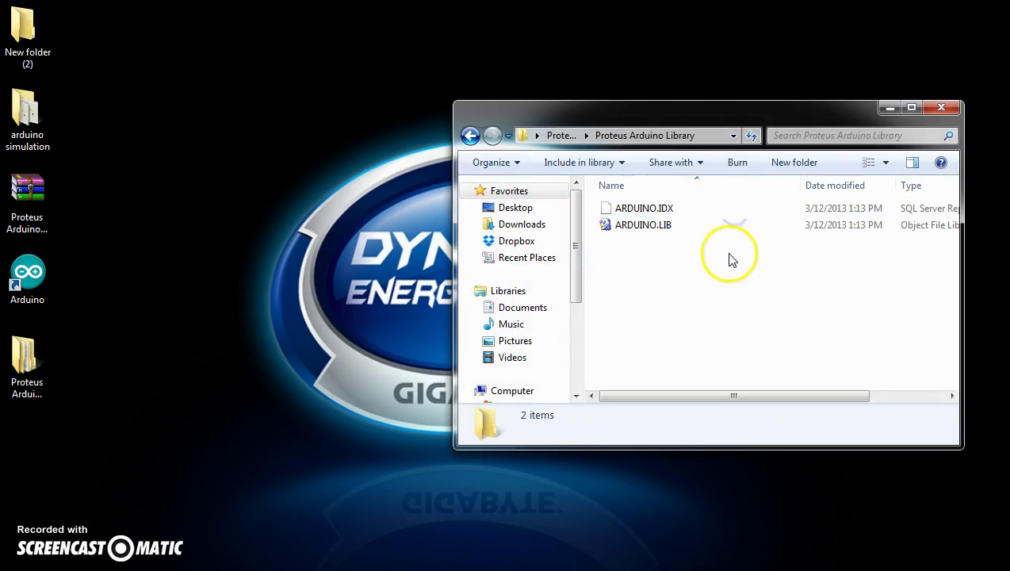
left_click_drag(812, 255, 857, 210)
right_click(856, 210)
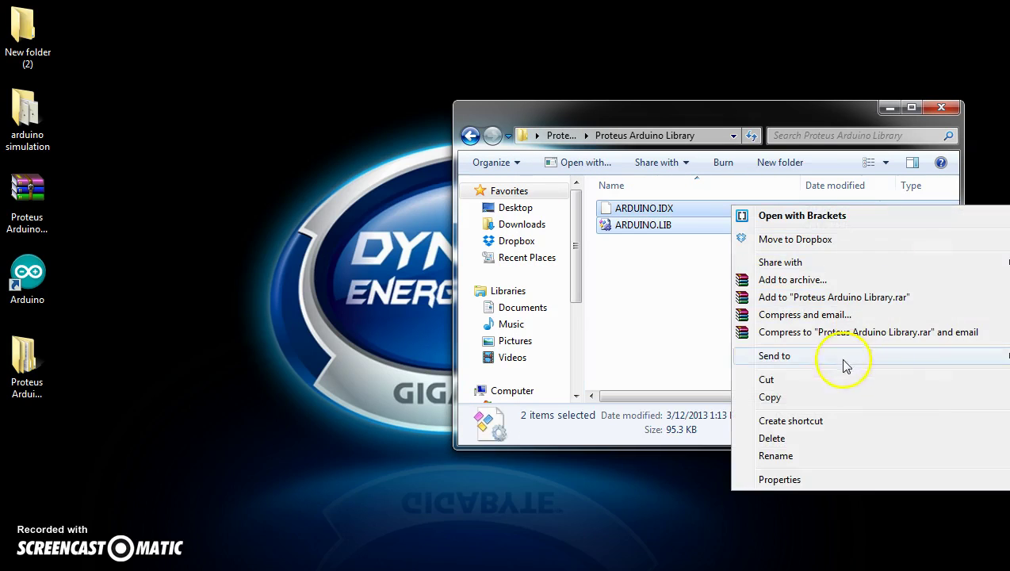
left_click(799, 399)
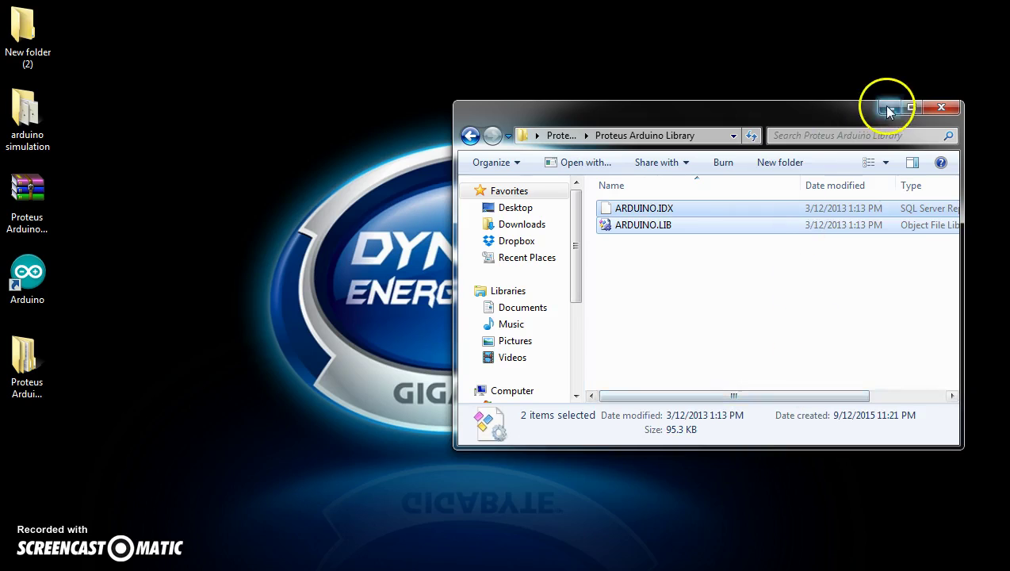
left_click(889, 108)
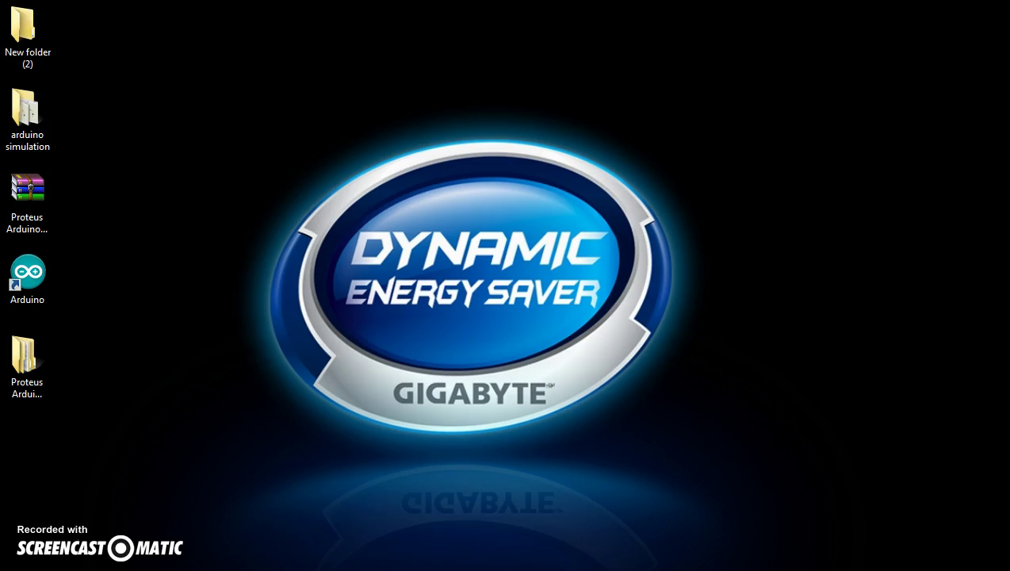
Browse to Program Files on Local Disk (C:) in a new file explorer window and enlarge the window
key("super+e")
left_click(743, 235)
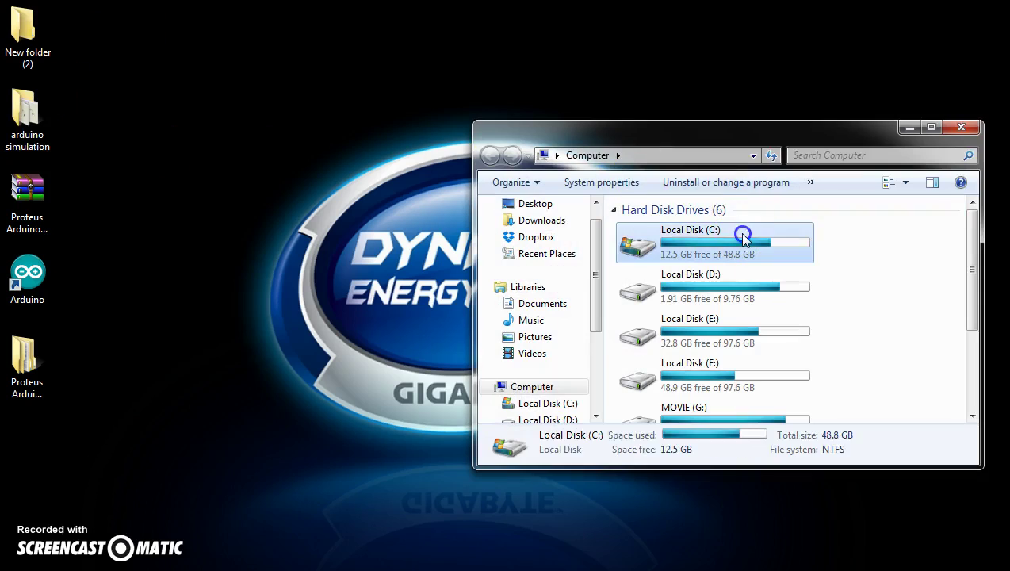
double_click(743, 235)
left_click(696, 279)
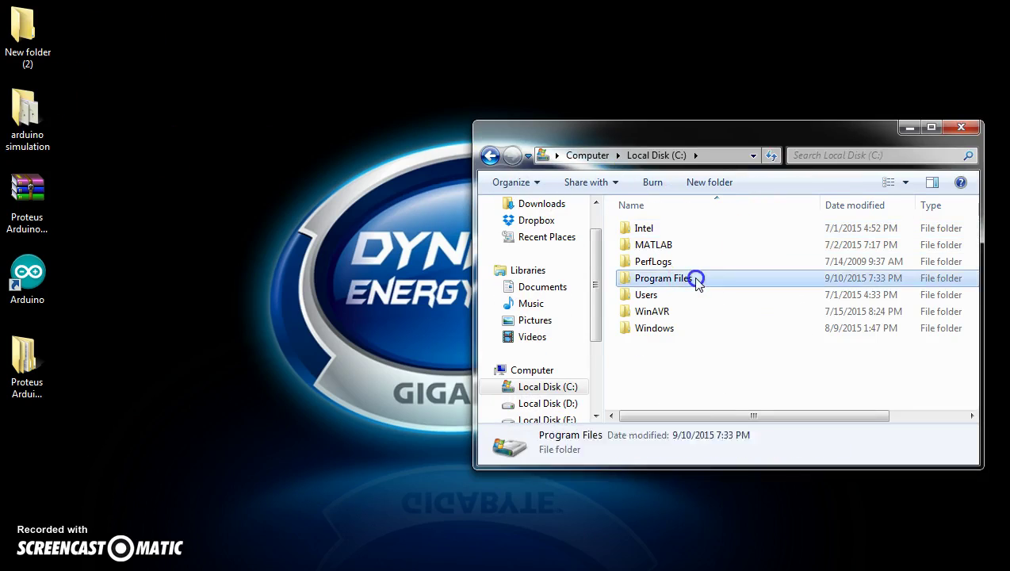
double_click(696, 279)
left_click(931, 127)
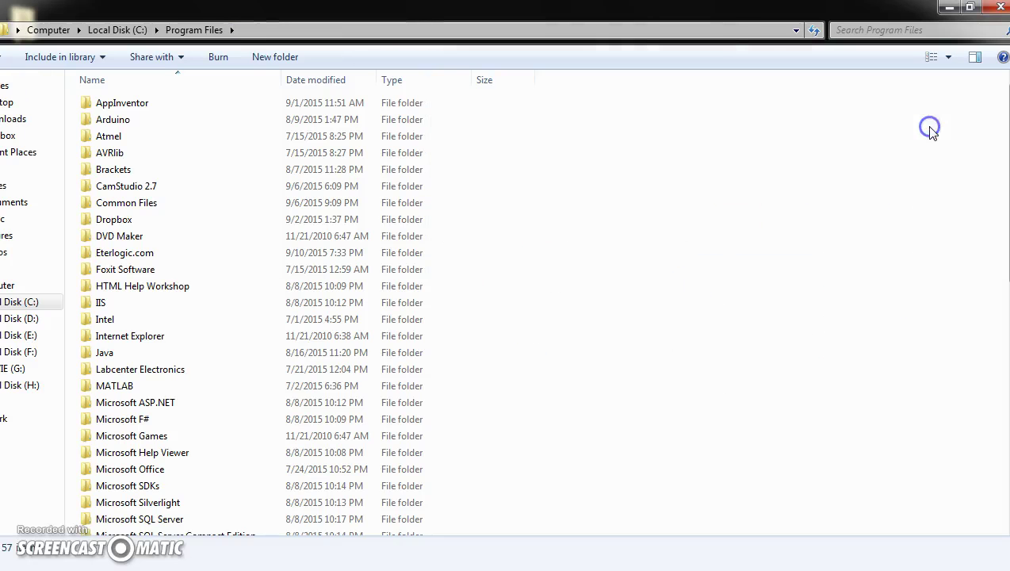
double_click(734, 14)
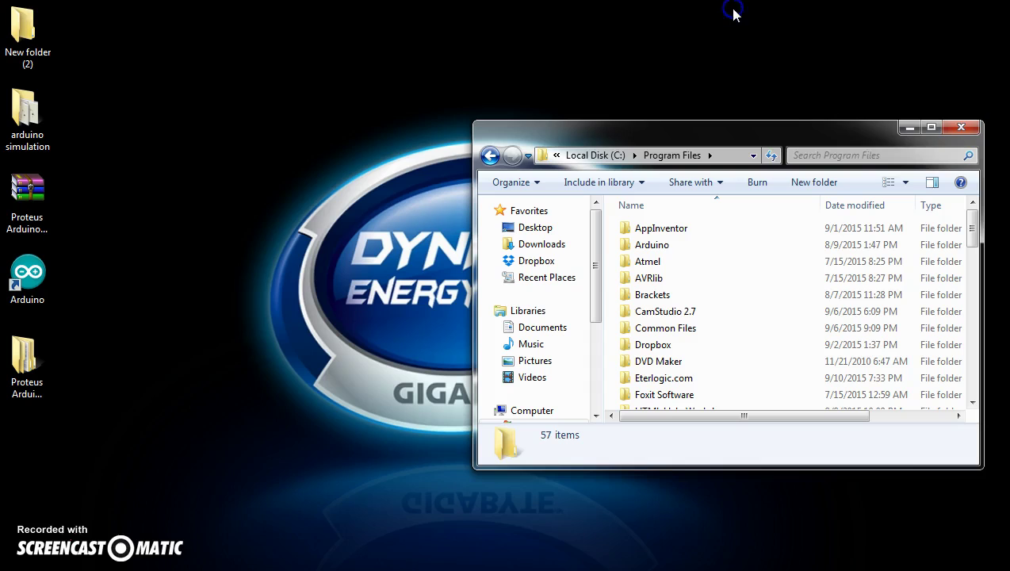
left_click_drag(773, 121, 774, 1)
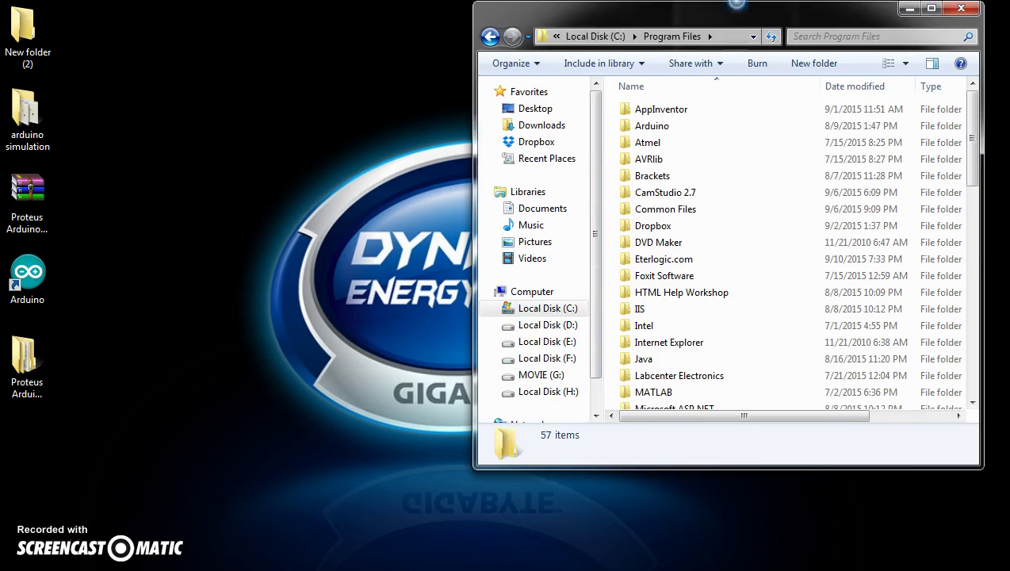
left_click_drag(475, 182, 115, 183)
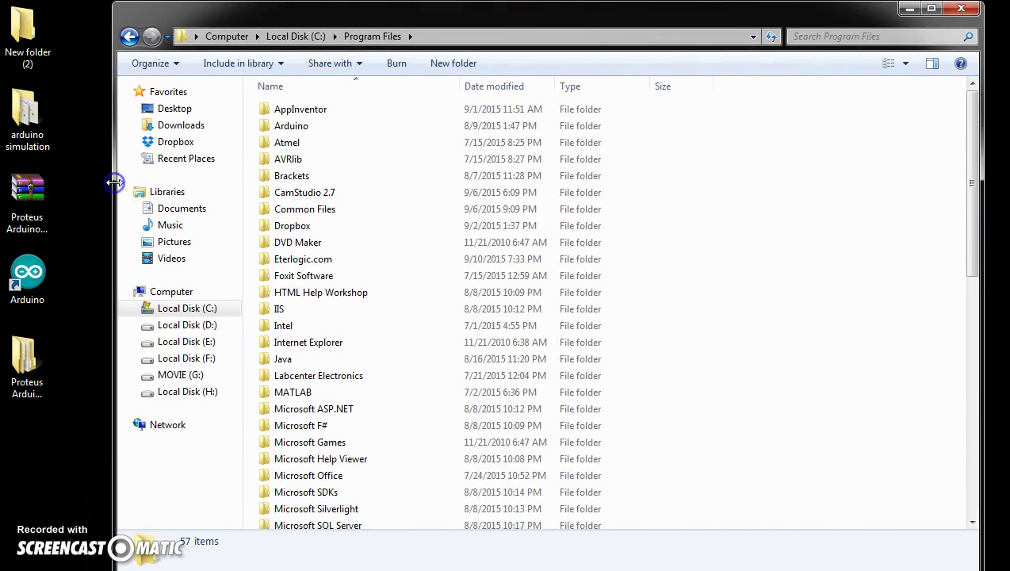
Open the LIBRARY folder in Labcenter Electronics\Proteus 7 Professional, display the paste option for the copied files, and minimize the window
double_click(385, 377)
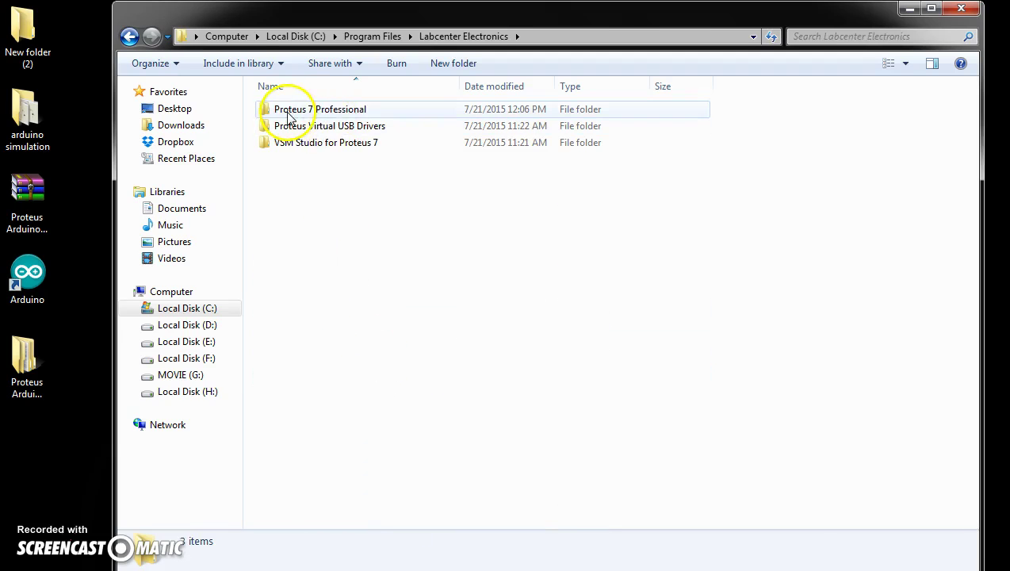
double_click(431, 115)
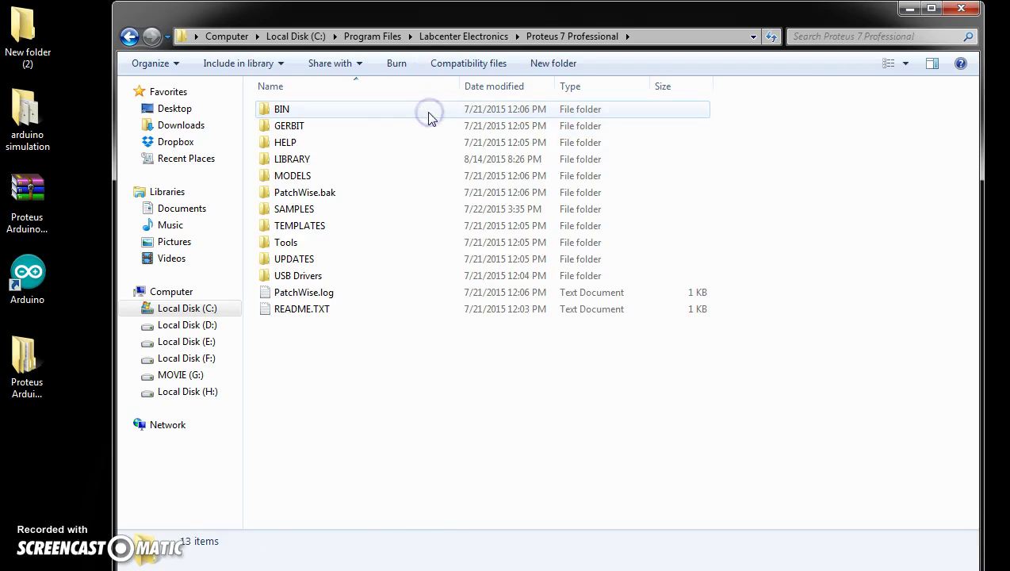
double_click(302, 159)
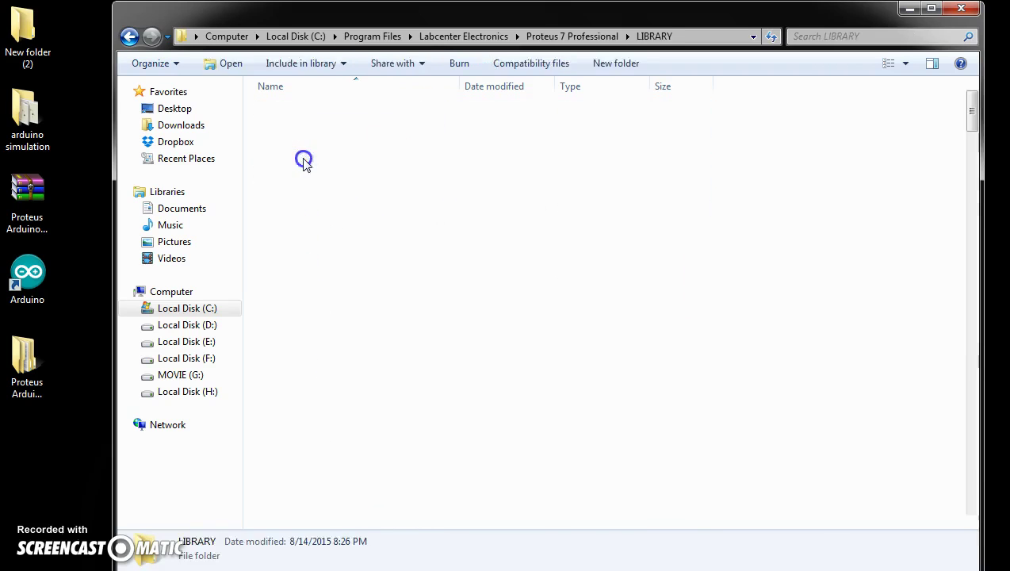
right_click(834, 173)
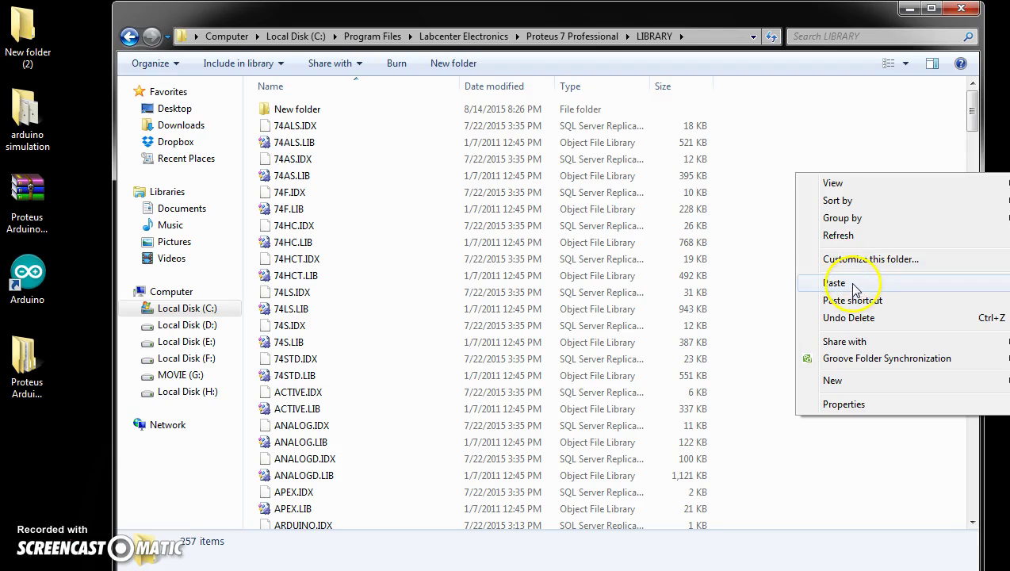
left_click(902, 11)
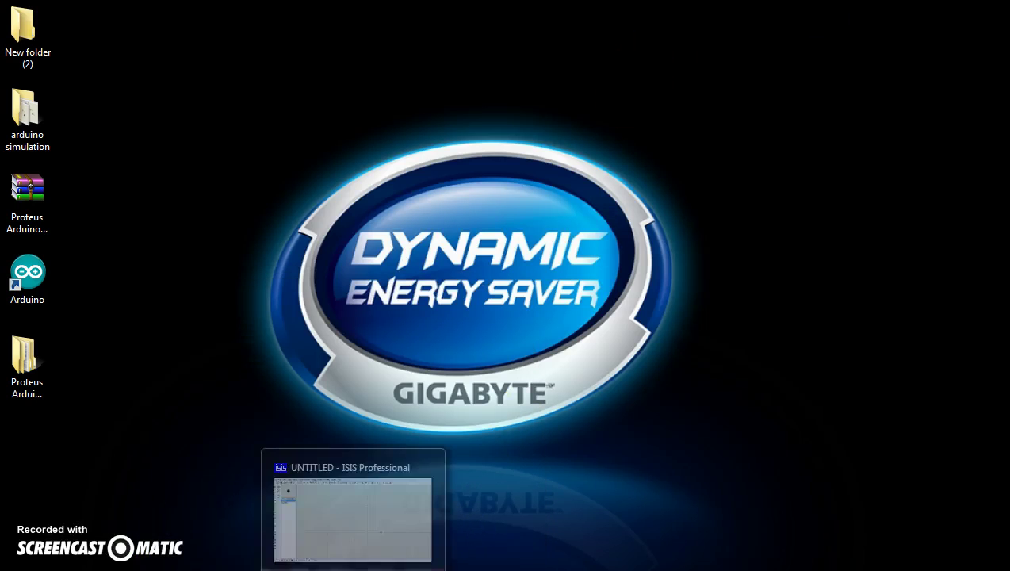
Switch back to ISIS and search devices for "arduino" in the Emulator category, adding ARDUINO UNO R3 to the device list
left_click(355, 569)
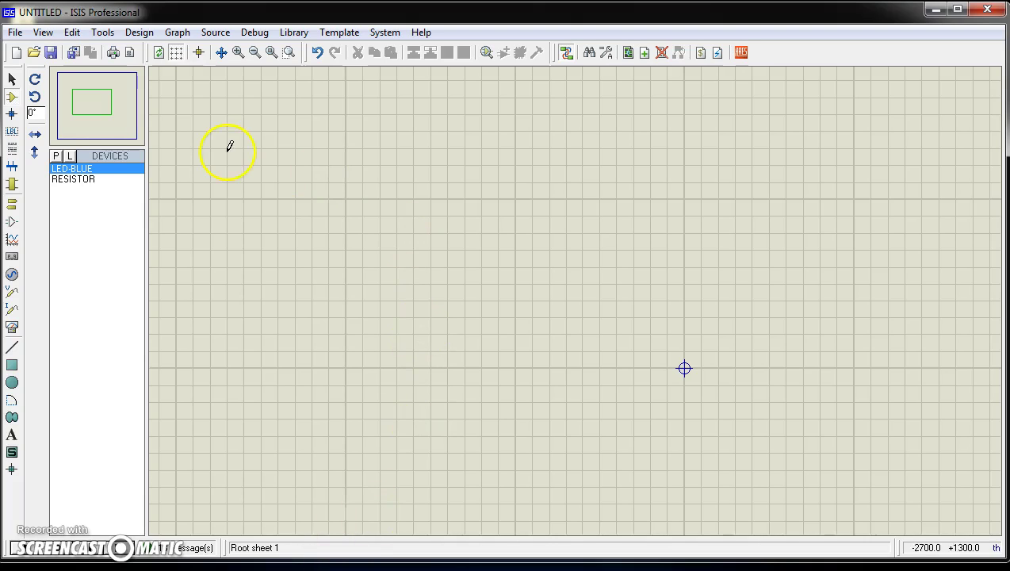
left_click(55, 155)
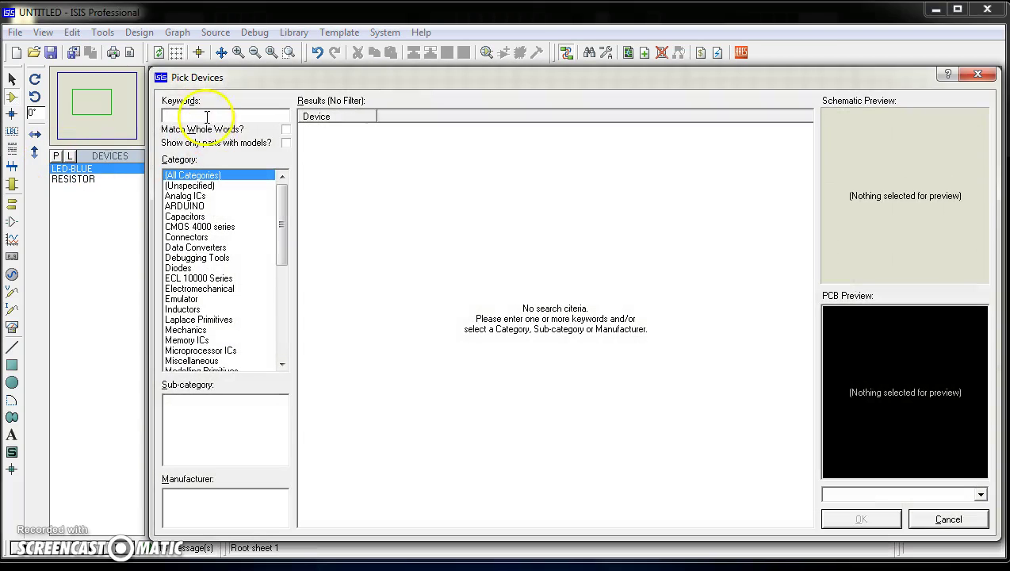
type("arduino")
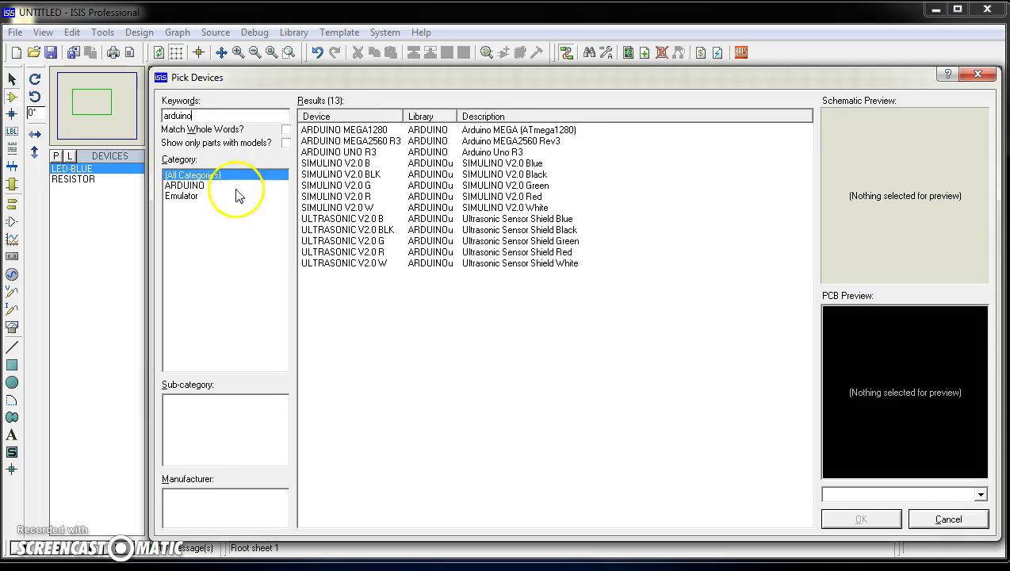
left_click(170, 196)
double_click(352, 153)
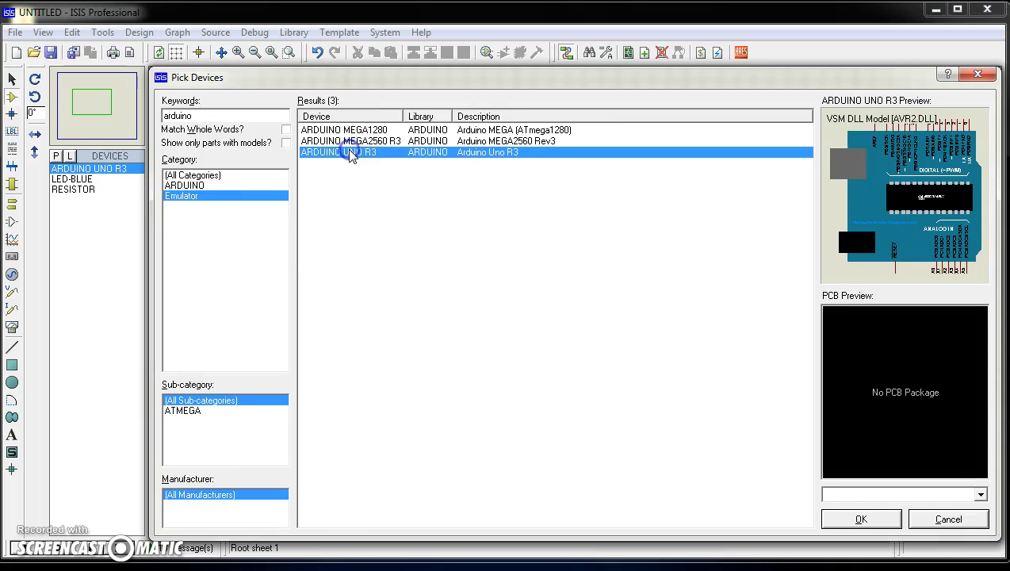
left_click(978, 74)
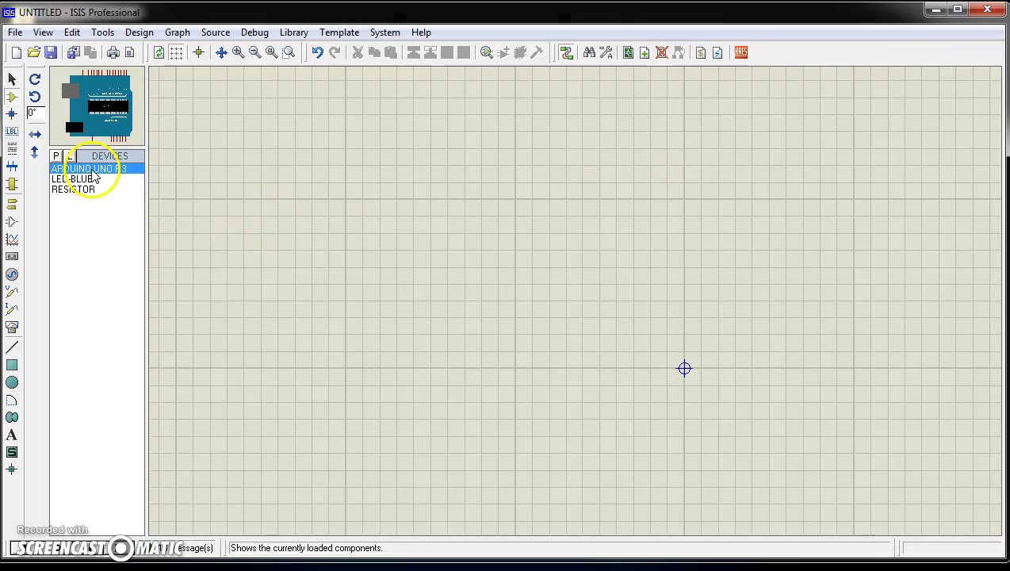
Place the ARDUINO UNO R3 board on the schematic and rotate it clockwise so its digital pins face right
left_click(473, 229)
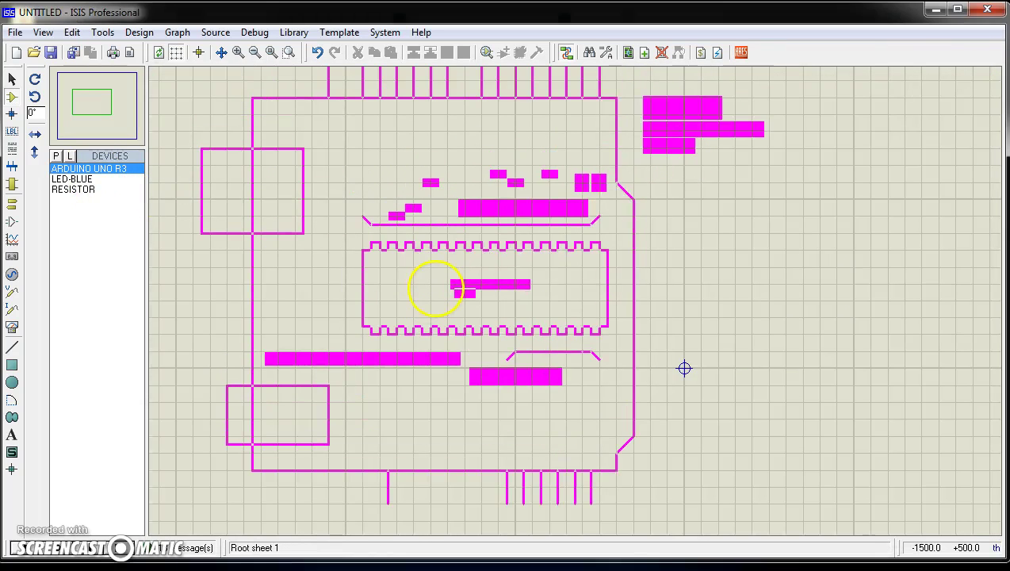
left_click(449, 254)
right_click(590, 162)
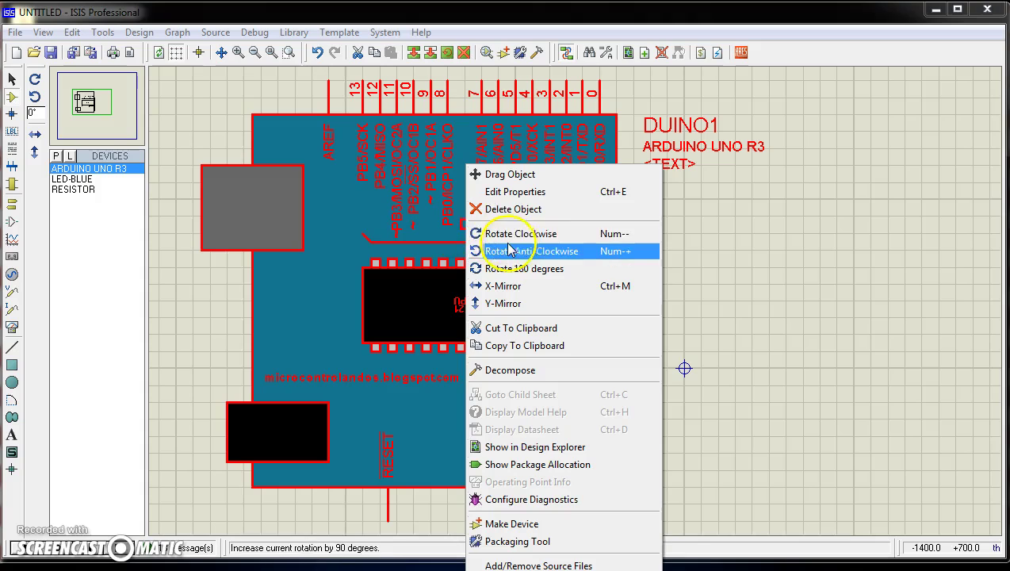
left_click(614, 232)
left_click(579, 199)
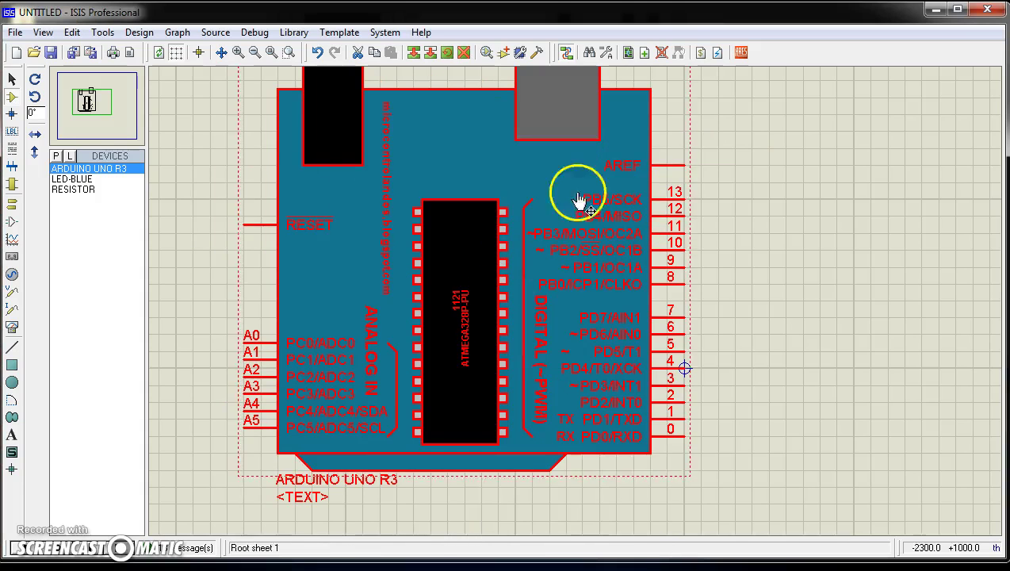
Place a RESISTOR to the right of the Arduino board and wire its left end to digital pin 13
left_click(79, 179)
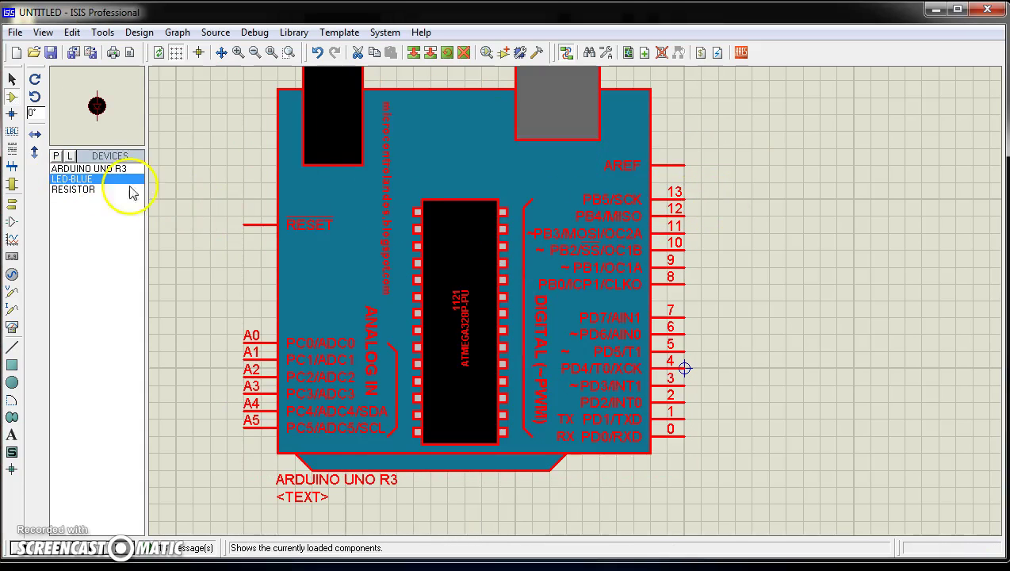
left_click(89, 190)
left_click(759, 199)
left_click(754, 203)
left_click(735, 199)
left_click(691, 198)
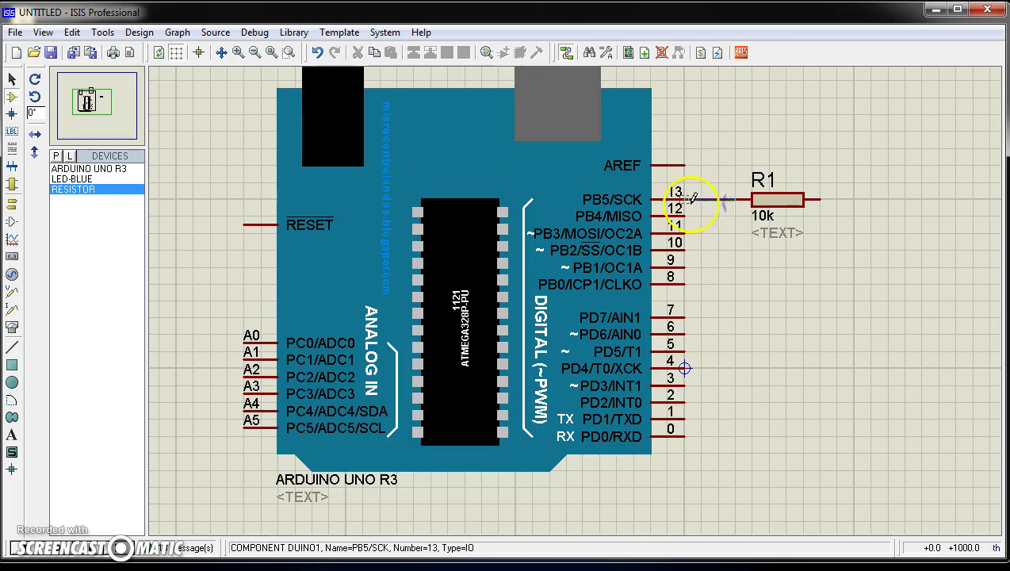
Place a LED-BLUE below and right of resistor R1 and wire R1's free end to the LED's upper pin
left_click(79, 179)
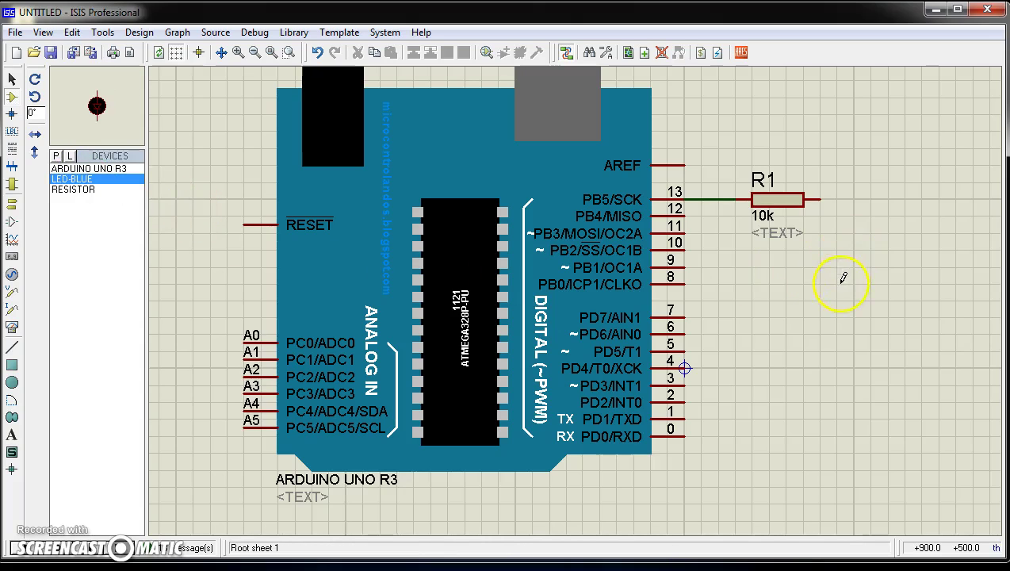
left_click(825, 315)
left_click(837, 318)
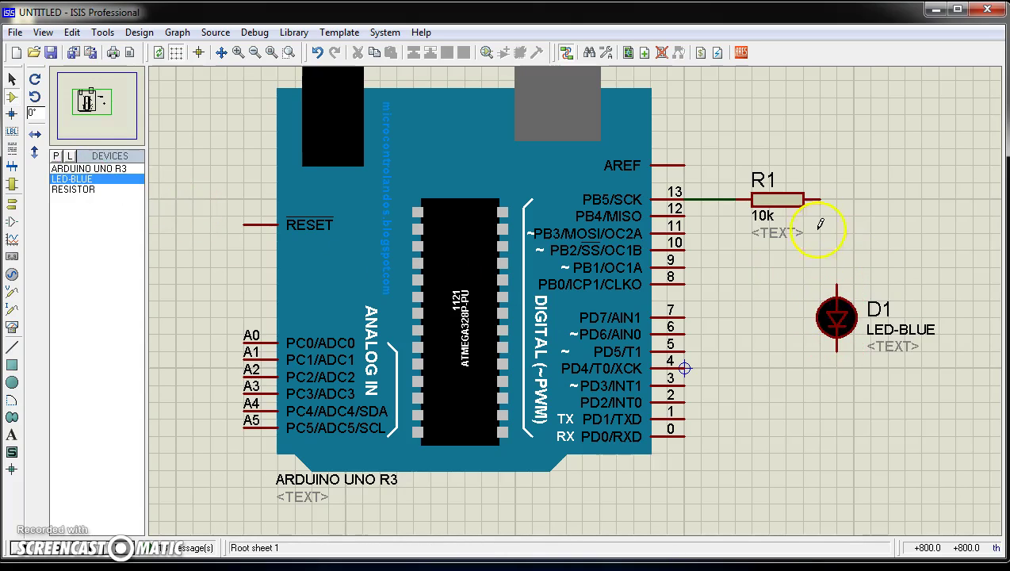
left_click(823, 199)
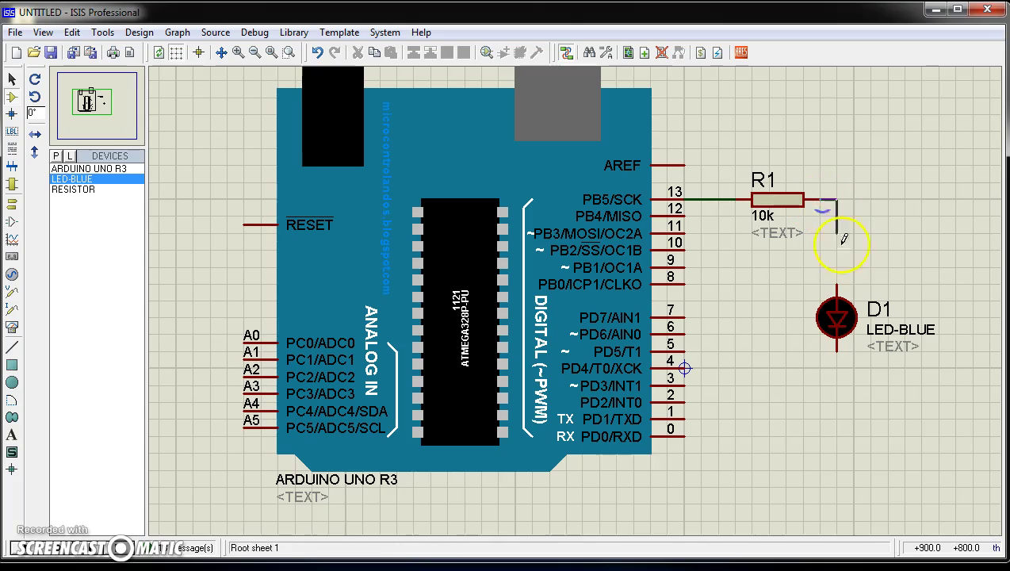
left_click(837, 286)
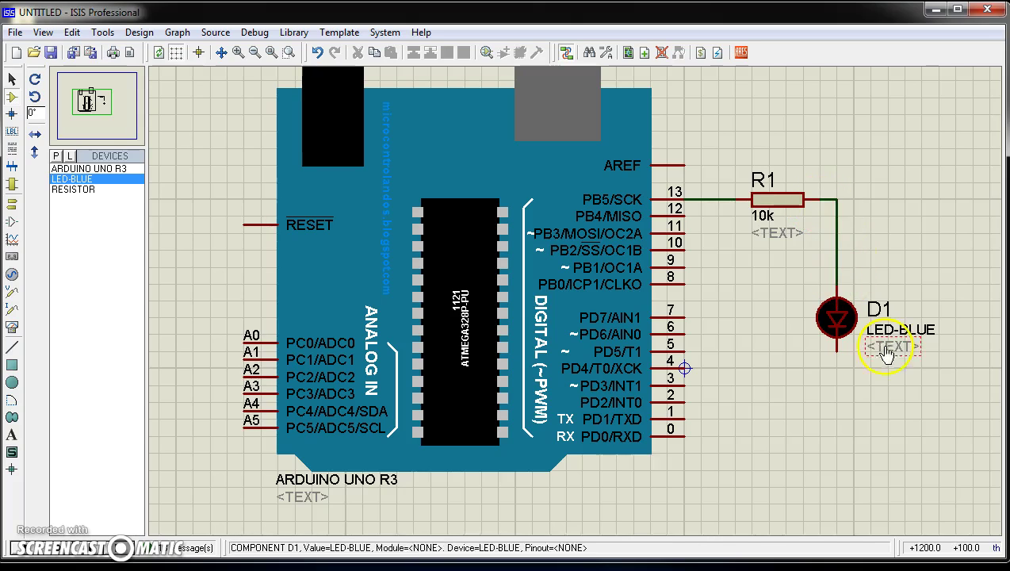
Place a GROUND terminal below the blue LED D1 and wire it to the LED's lower pin
left_click(12, 203)
left_click(67, 220)
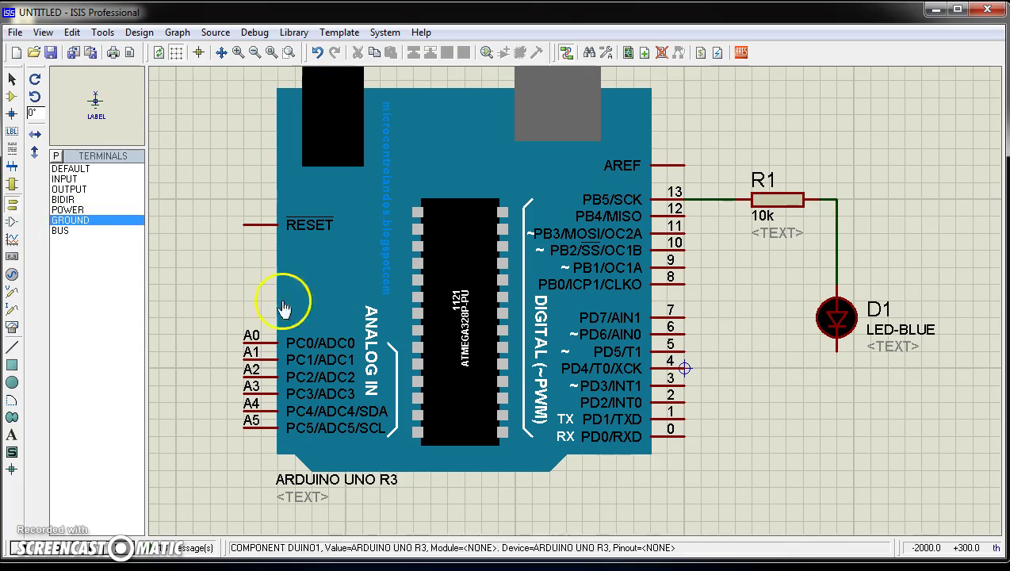
left_click(833, 388)
left_click(837, 398)
left_click(836, 385)
left_click(837, 352)
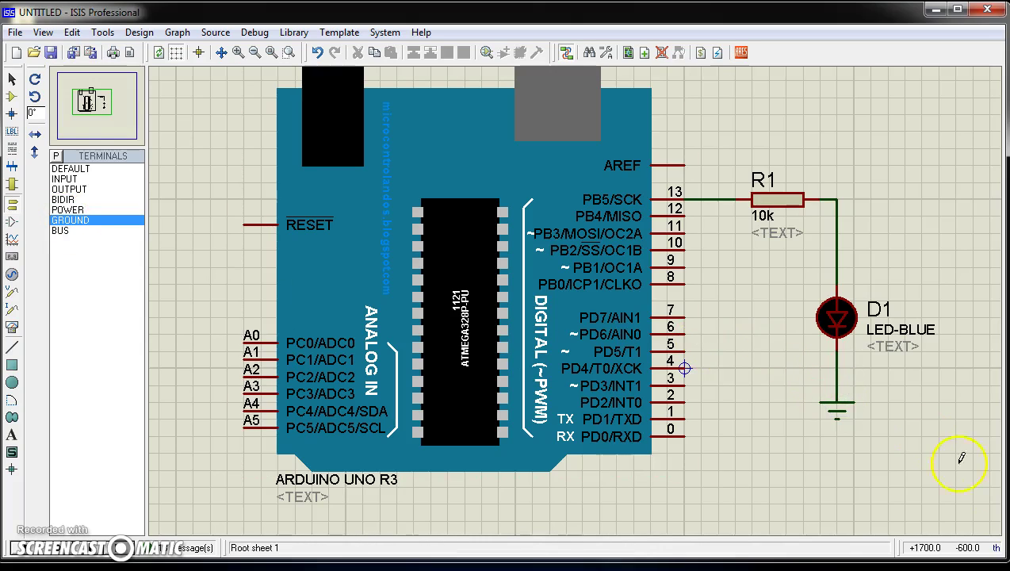
left_click(839, 290)
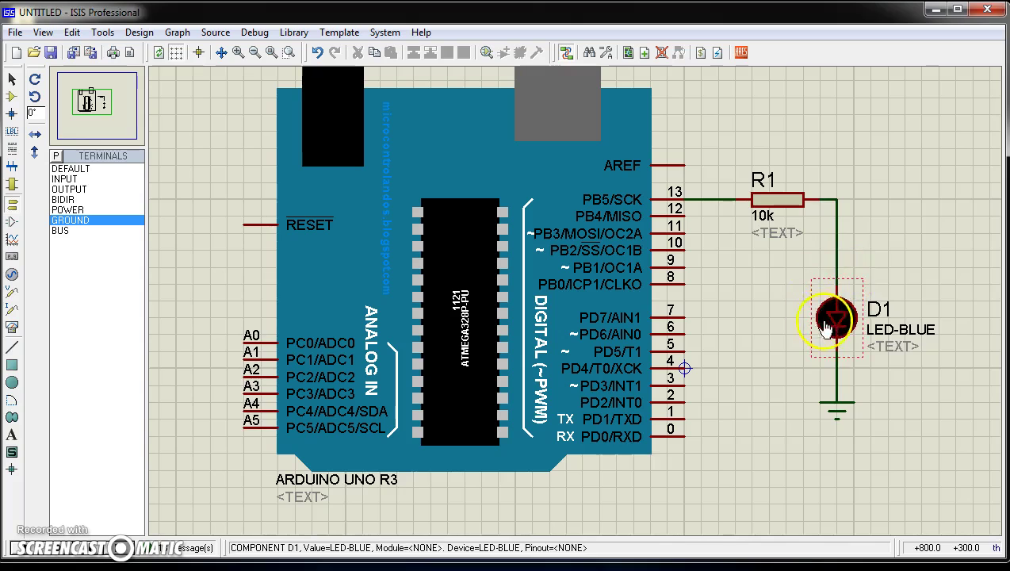
Set the value of resistor R1 to 220
double_click(761, 220)
left_click(461, 158)
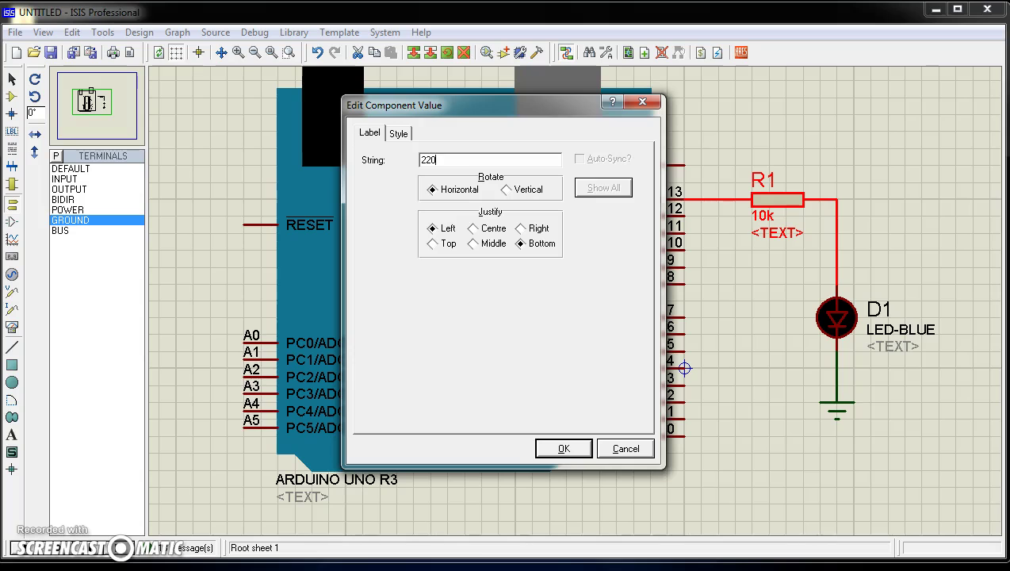
type("220")
left_click(562, 449)
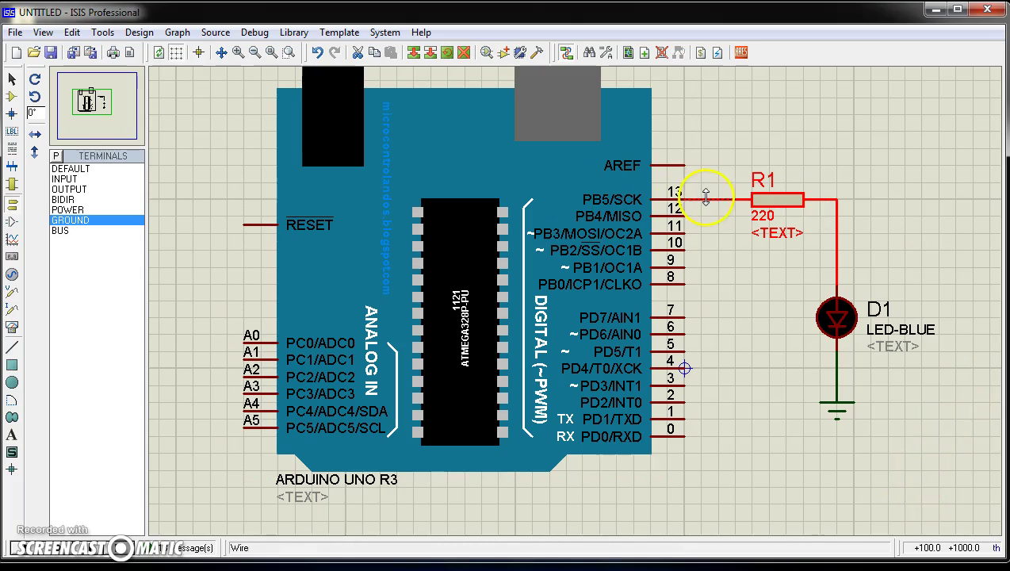
left_click(711, 264)
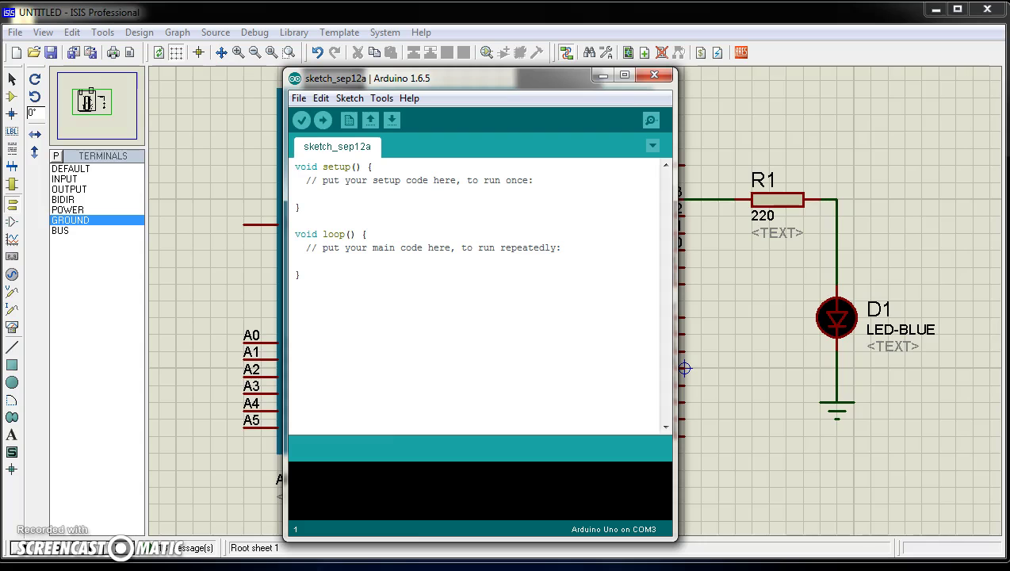
In the Arduino IDE, open the Blink sketch from the 01.Basics examples and minimize the empty sketch window
left_click_drag(593, 86, 823, 79)
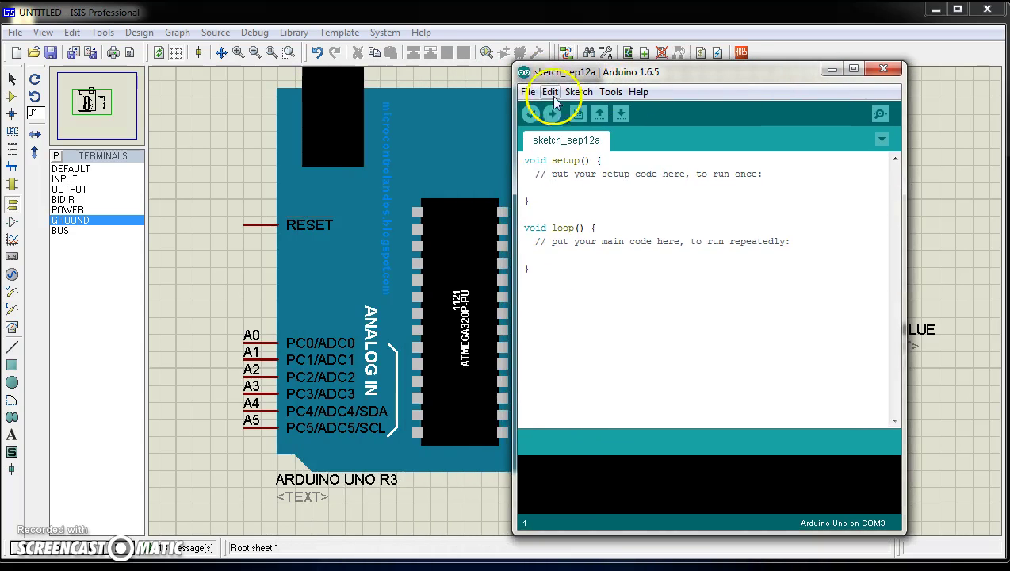
left_click(529, 92)
mouse_move(546, 187)
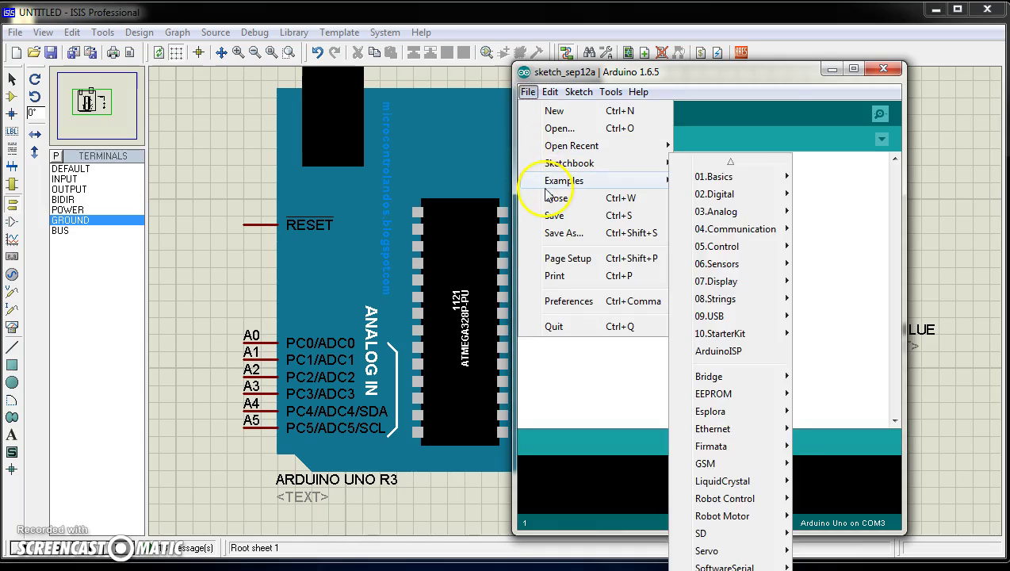
mouse_move(731, 185)
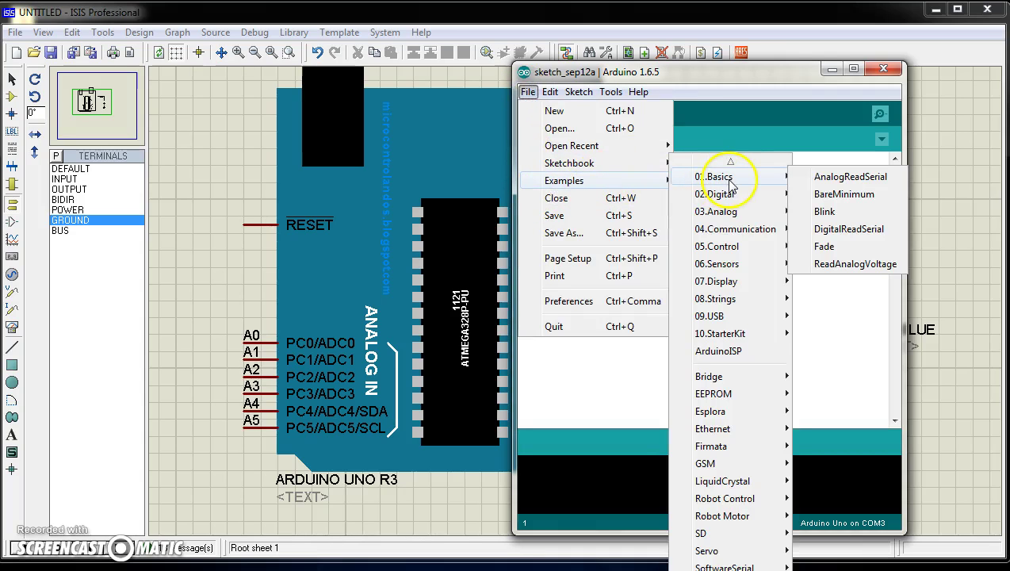
left_click(829, 211)
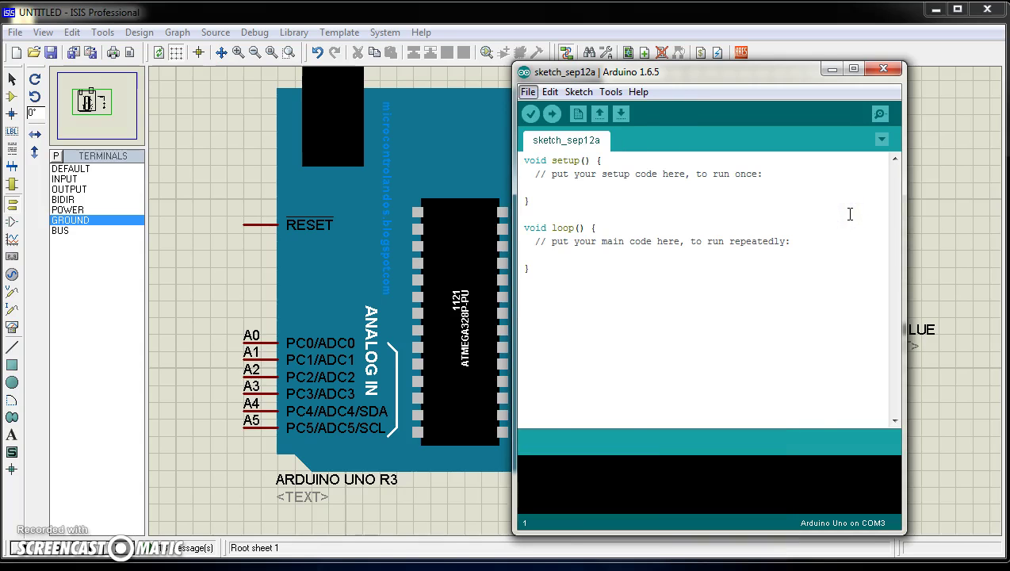
left_click(832, 69)
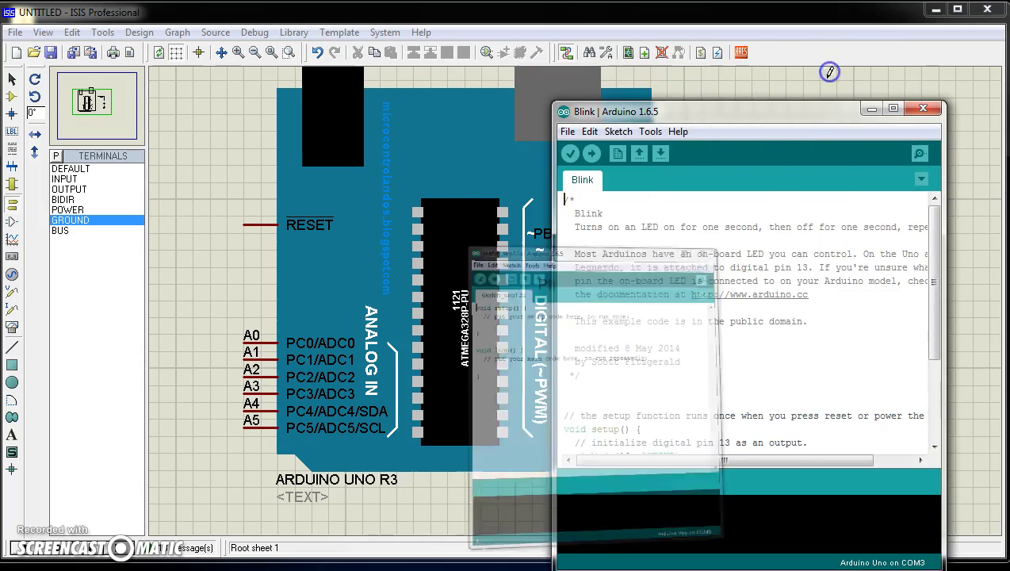
left_click_drag(829, 105, 827, 25)
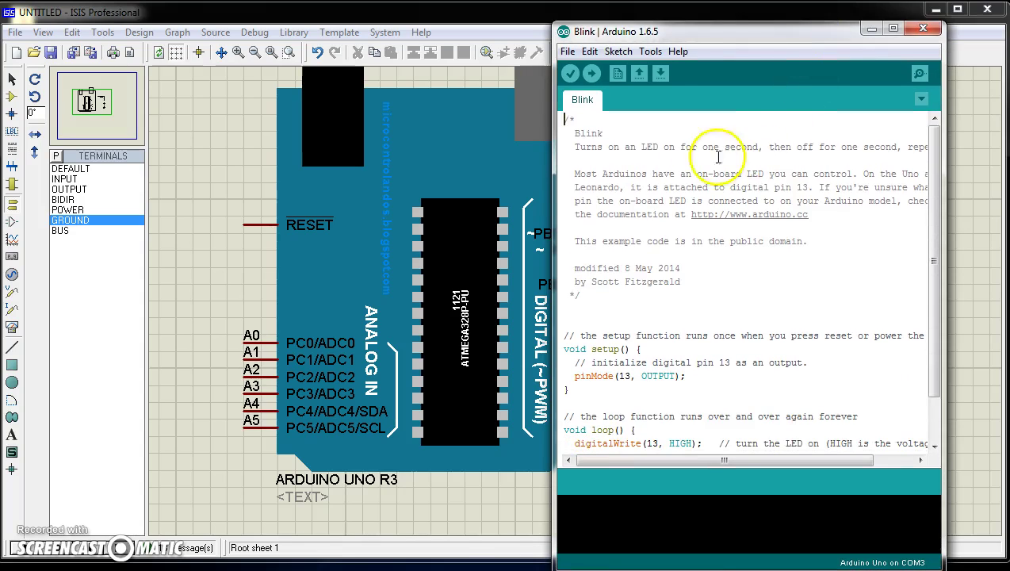
Review the Blink code that drives pin 13, and arrange its window so the resistor and LED circuit stays visible
scroll(611, 238, "down", 2)
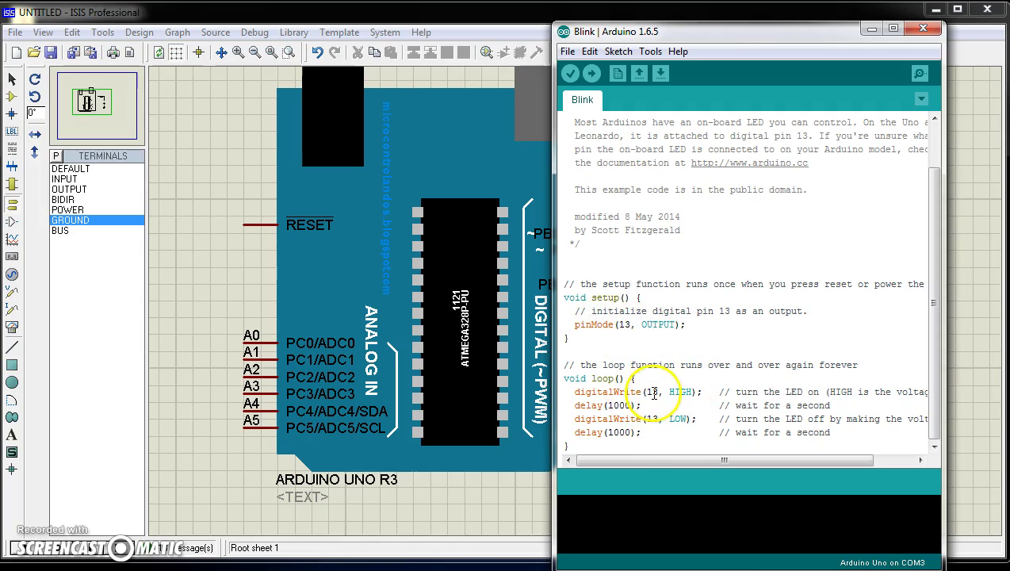
left_click_drag(718, 32, 362, 27)
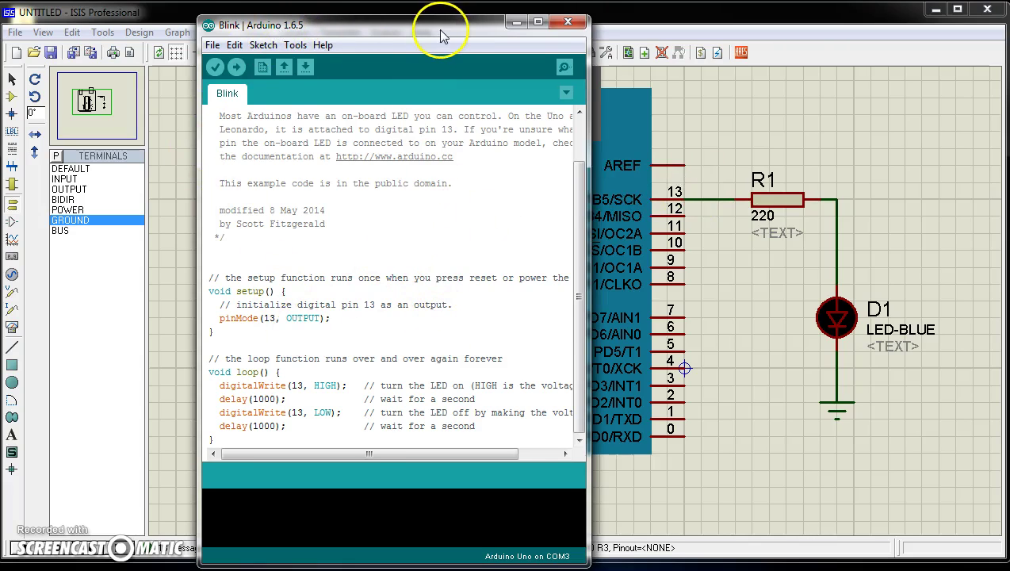
left_click_drag(444, 32, 450, 22)
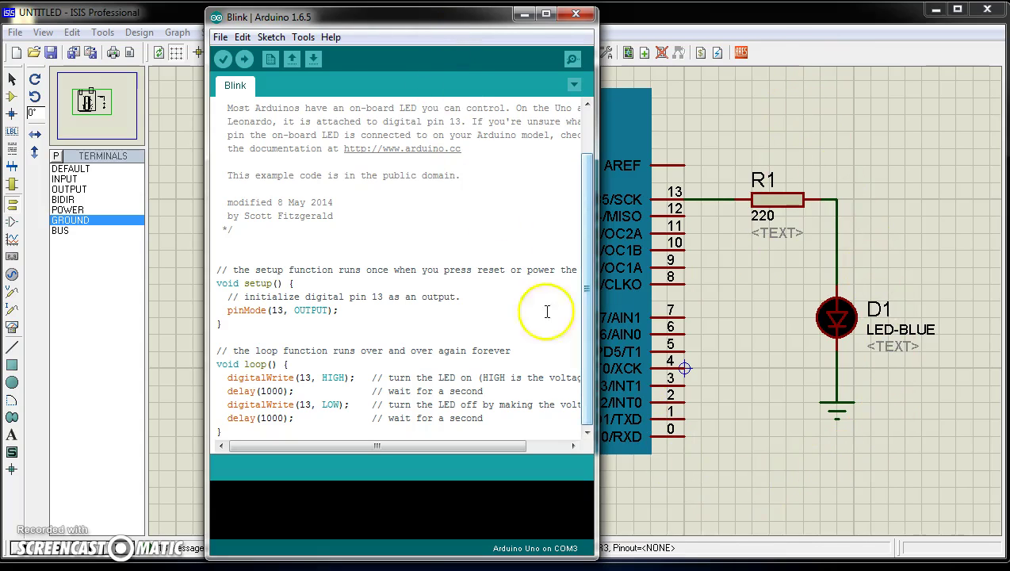
left_click_drag(436, 22, 274, 26)
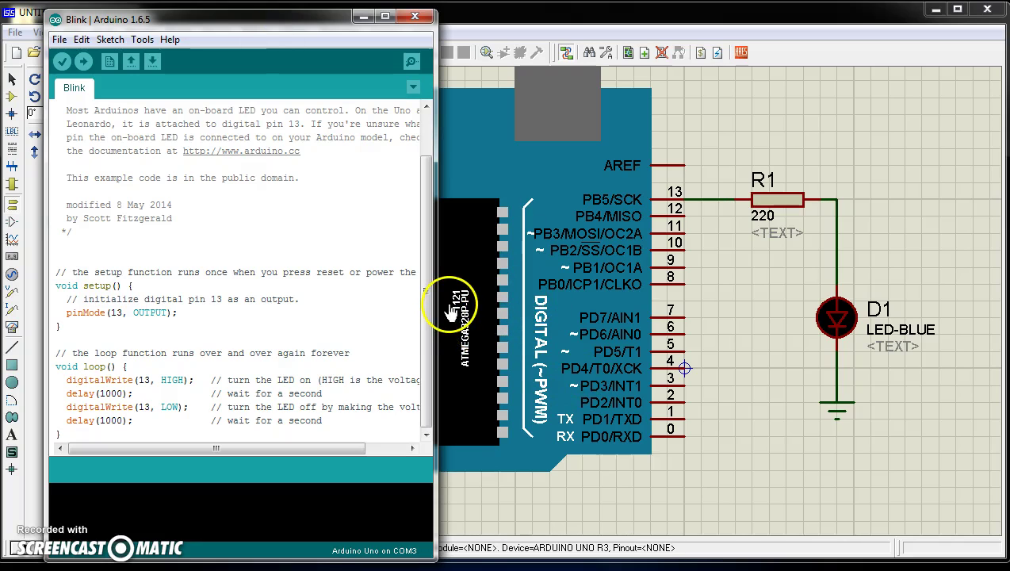
left_click_drag(333, 456, 340, 434)
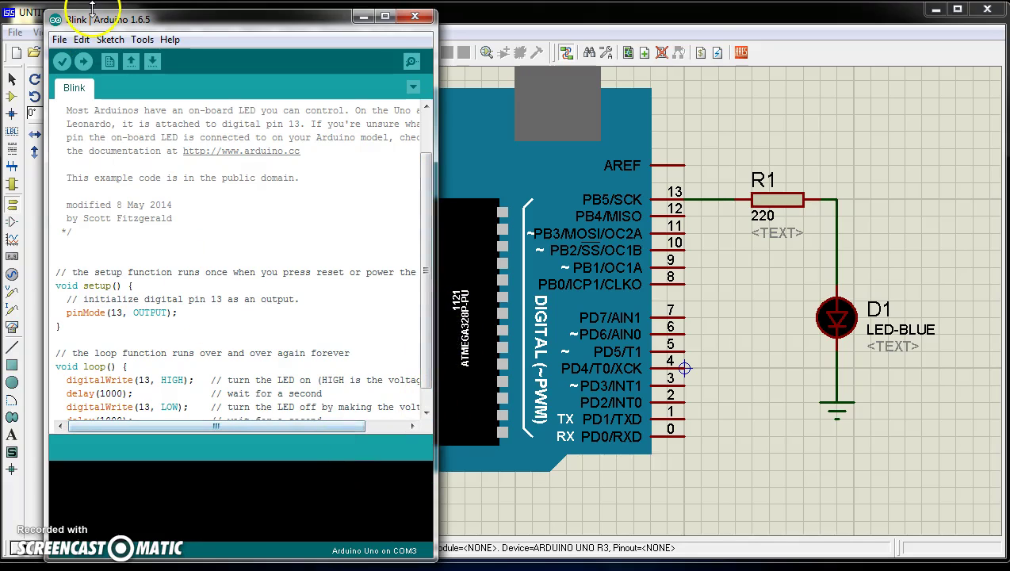
left_click(59, 39)
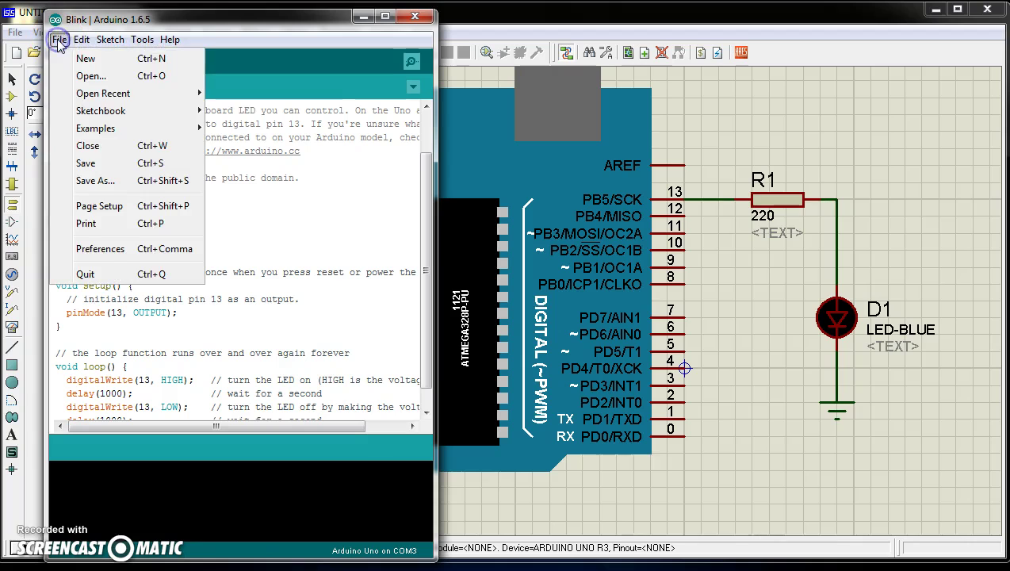
left_click(113, 250)
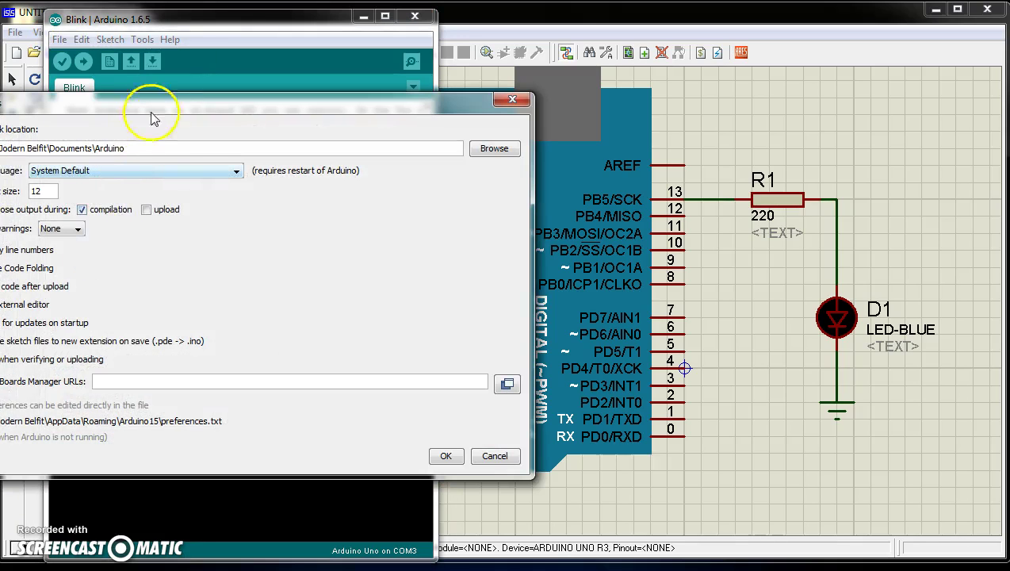
left_click_drag(161, 112, 372, 106)
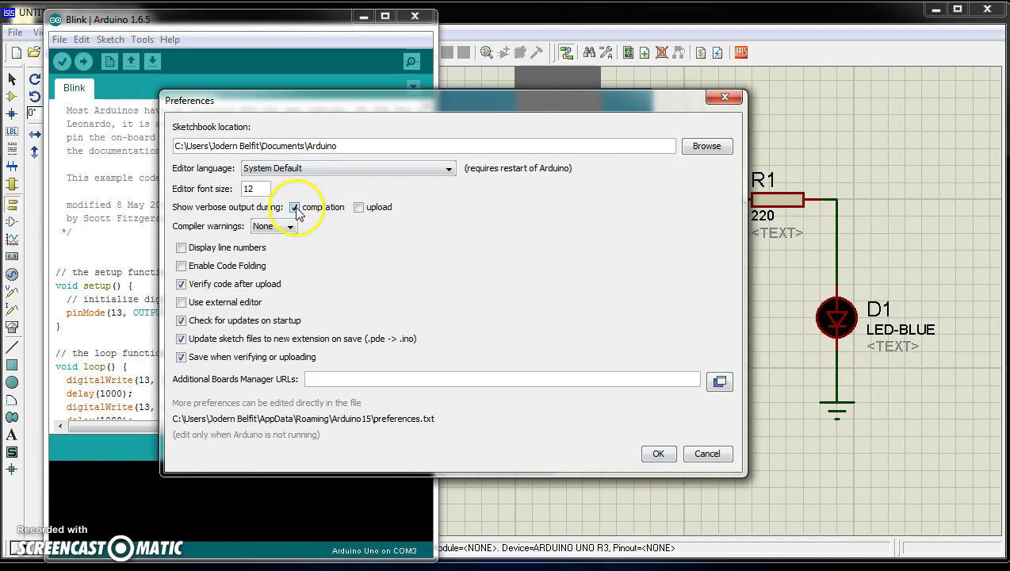
left_click(725, 96)
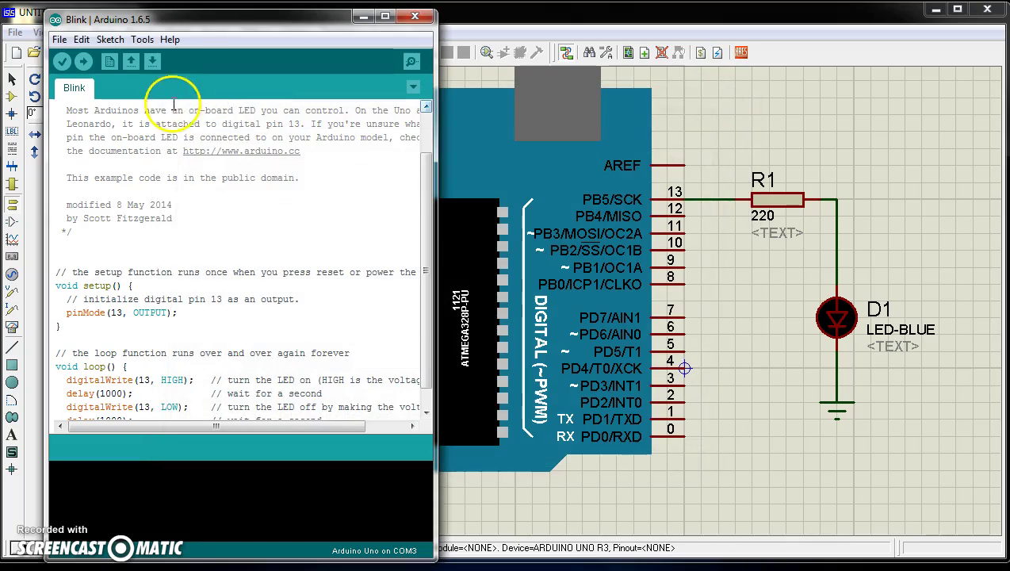
Make sure verbose output during compilation is enabled in the Arduino preferences and accept them
left_click(61, 38)
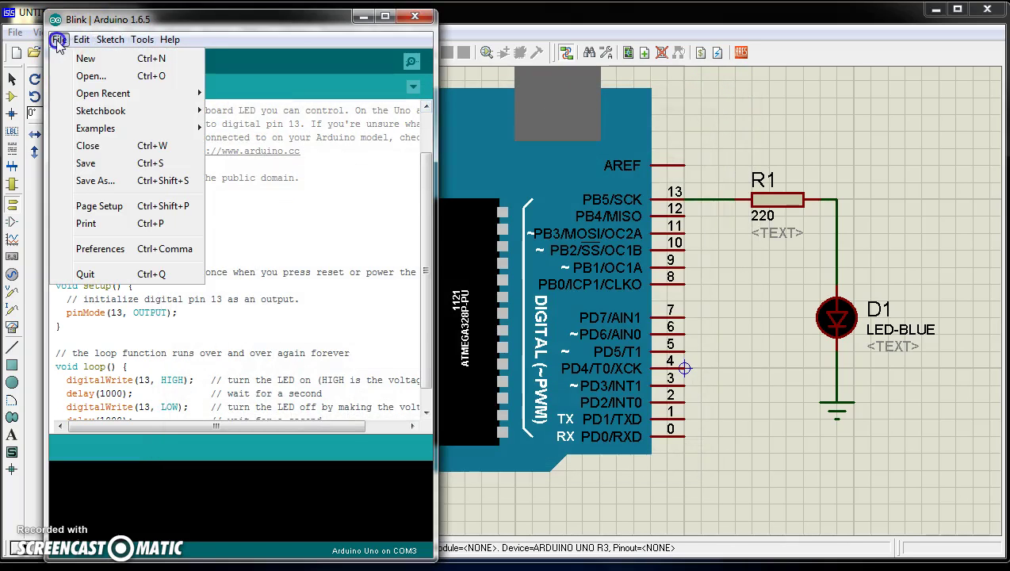
left_click(99, 249)
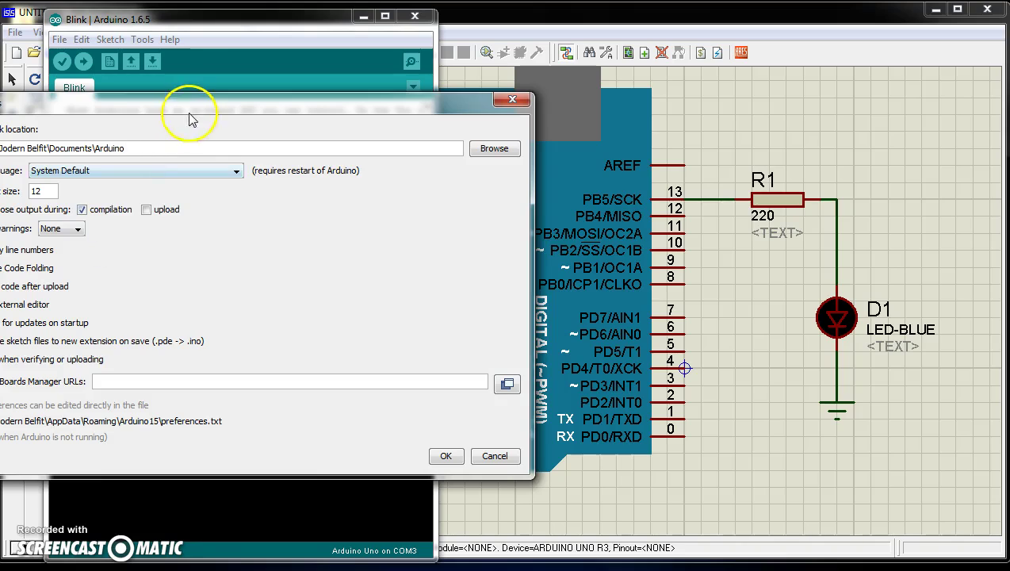
left_click_drag(187, 106, 457, 102)
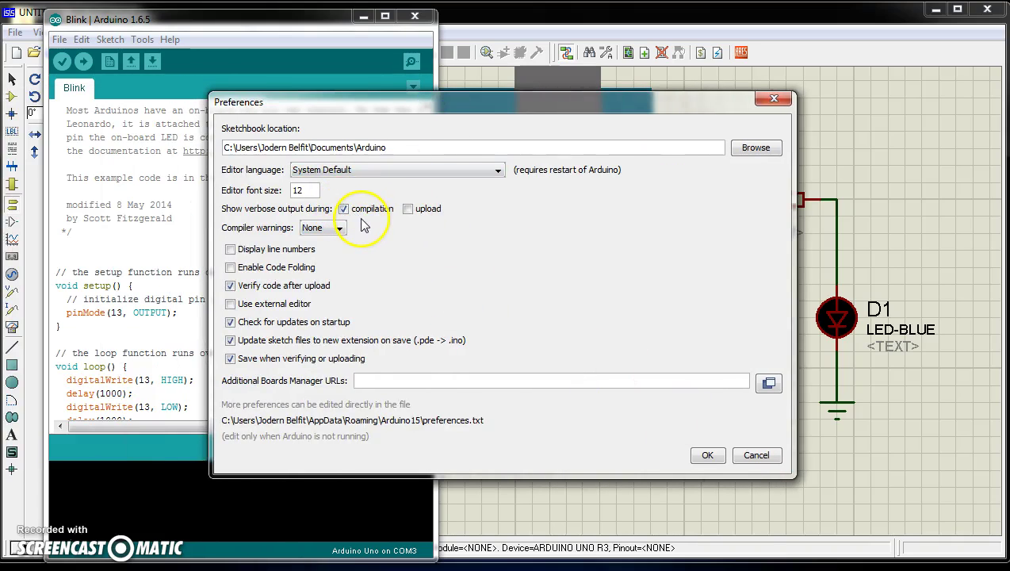
left_click(706, 455)
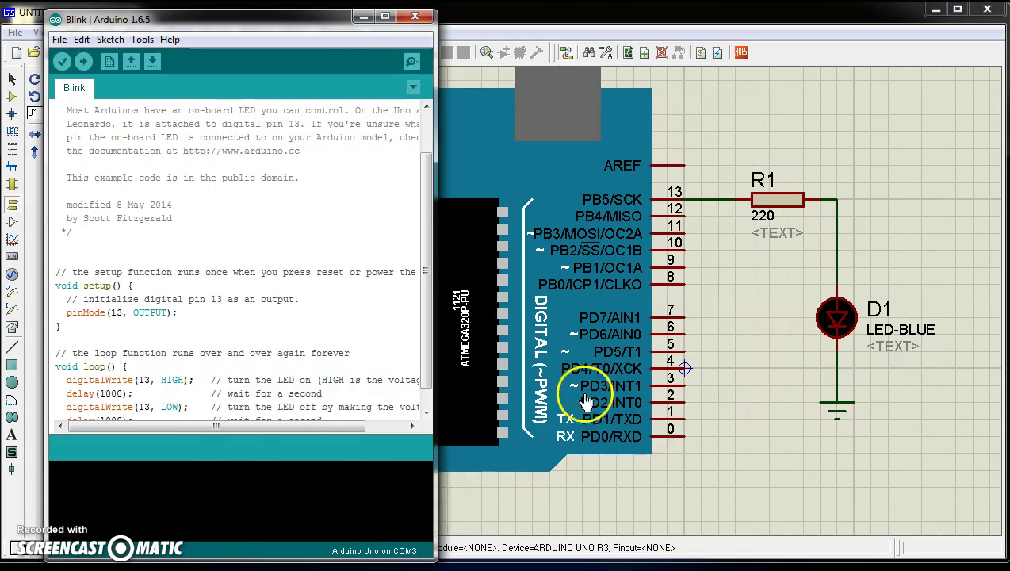
Verify the Blink sketch to compile it, and widen the Arduino window to show more of the output
left_click_drag(283, 13, 318, 11)
left_click(96, 53)
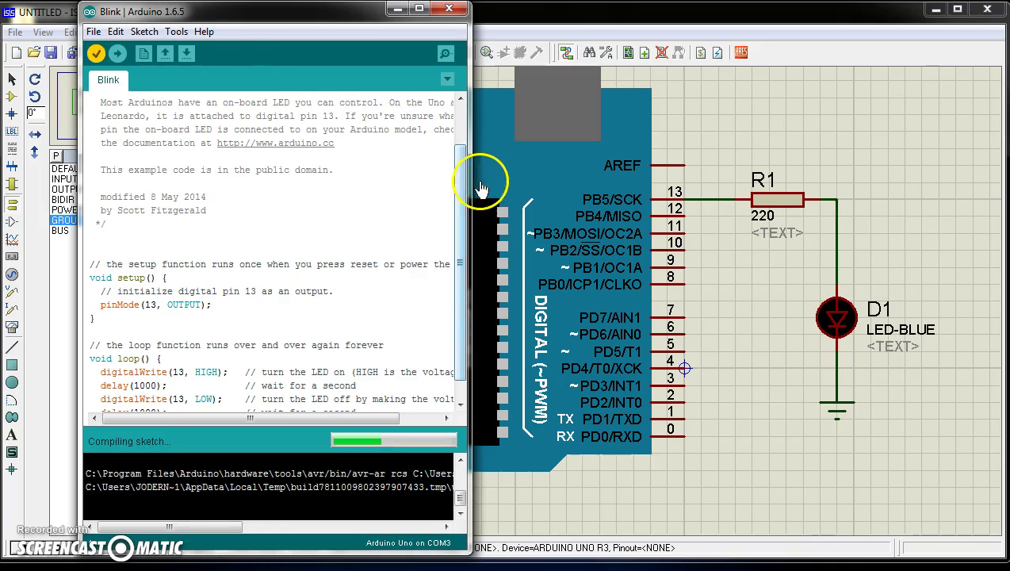
left_click_drag(474, 173, 692, 168)
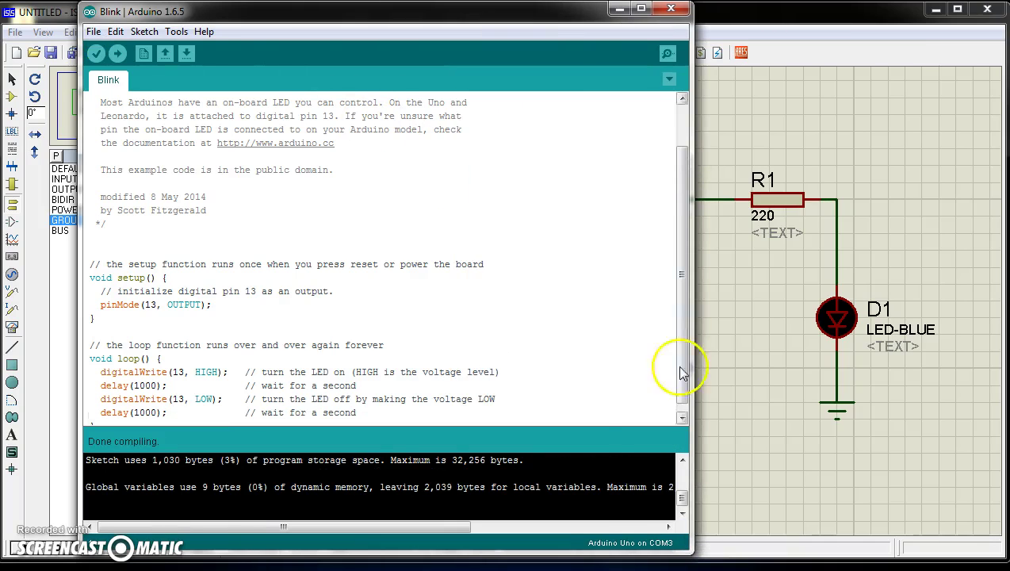
Find the Blink.cpp.hex file near the end of the compile output and copy its full path
scroll(587, 480, "up", 3)
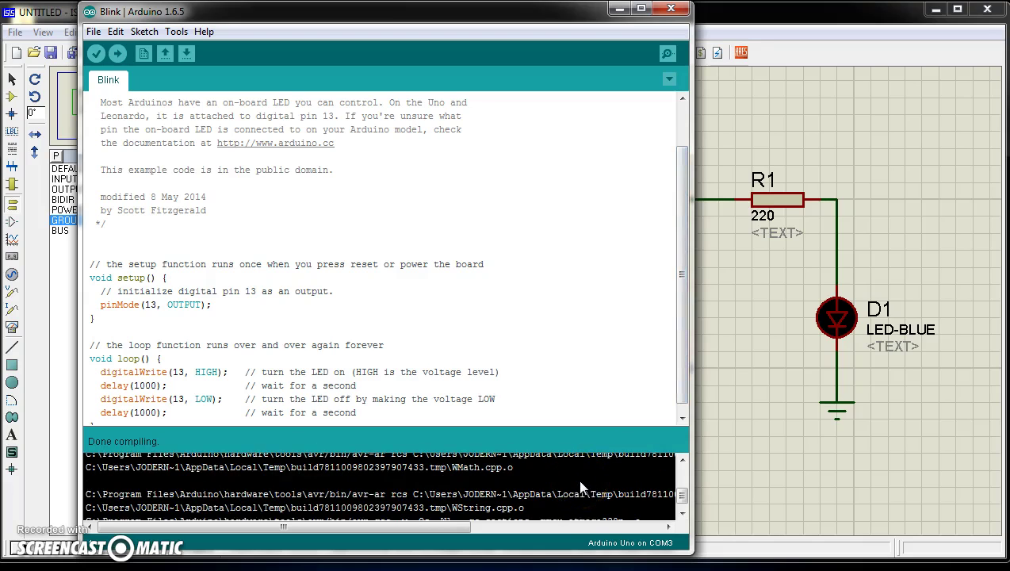
left_click(682, 497)
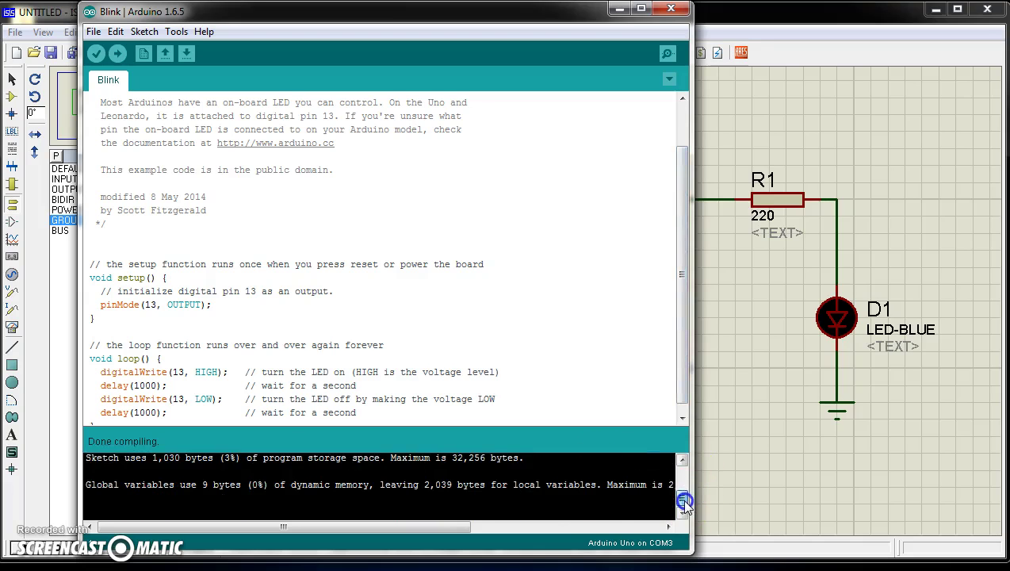
scroll(609, 489, "up", 5)
left_click(683, 513)
left_click(683, 513)
left_click(683, 513)
left_click(683, 513)
left_click(683, 513)
left_click(683, 513)
left_click(682, 513)
left_click(683, 513)
left_click(683, 514)
left_click(683, 514)
left_click(682, 513)
left_click(682, 513)
left_click(683, 513)
left_click(682, 513)
left_click(683, 513)
left_click(683, 513)
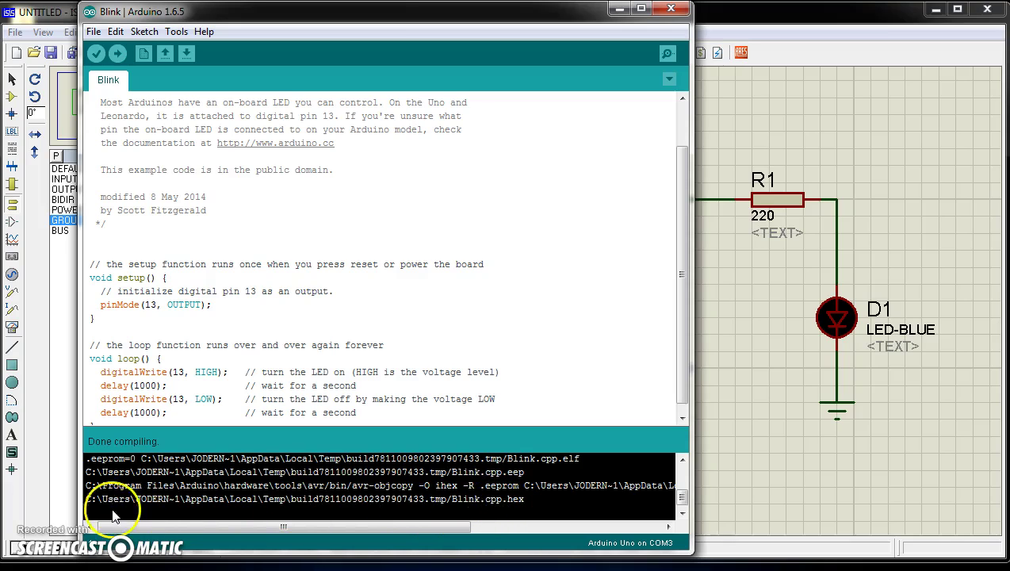
left_click_drag(87, 502, 457, 505)
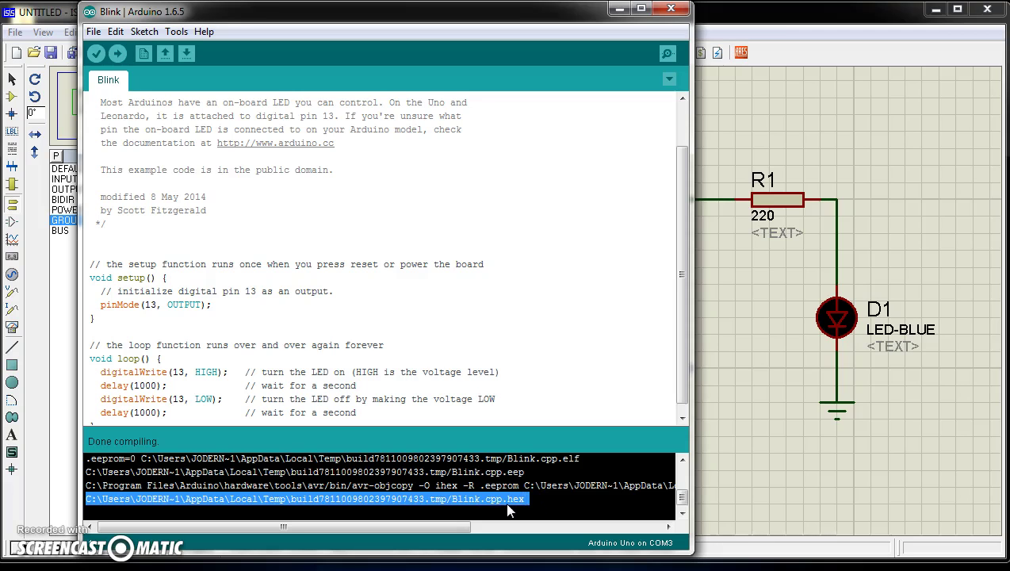
Switch back to ISIS and paste the Blink.cpp.hex path as the Program File of the ARDUINO UNO R3 component
left_click(618, 9)
left_click(480, 268)
left_click(458, 289)
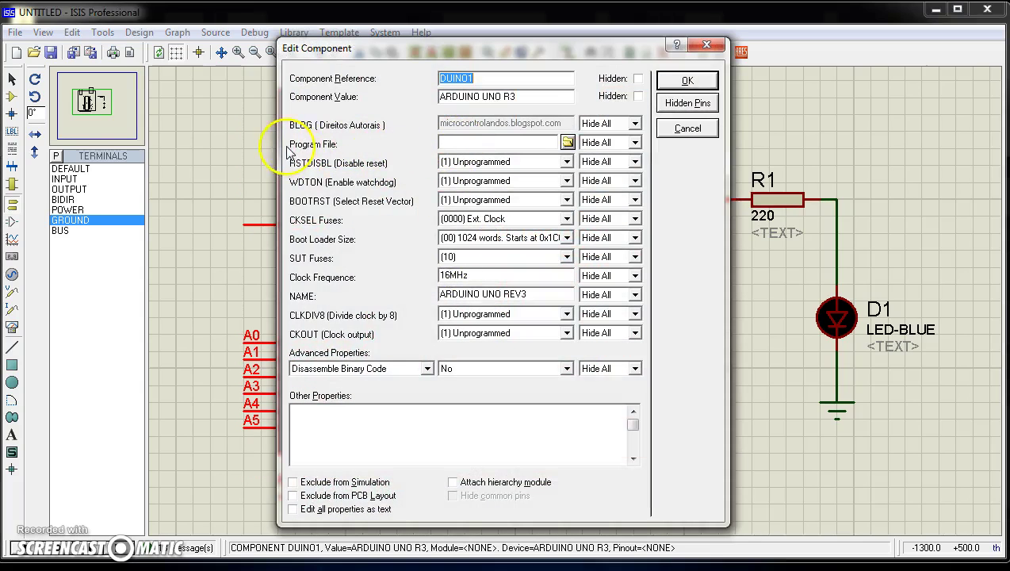
left_click(451, 143)
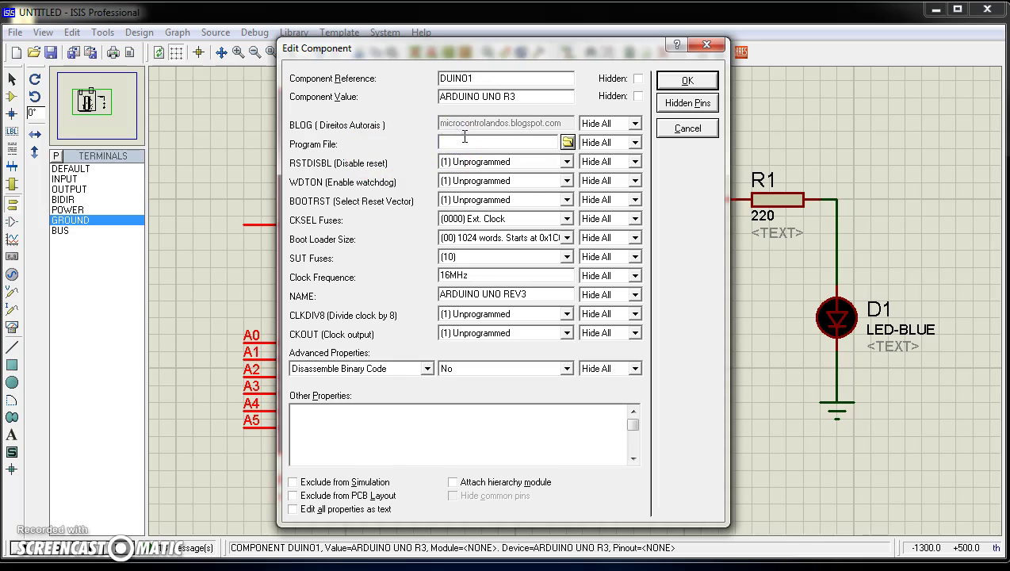
right_click(464, 138)
left_click(512, 208)
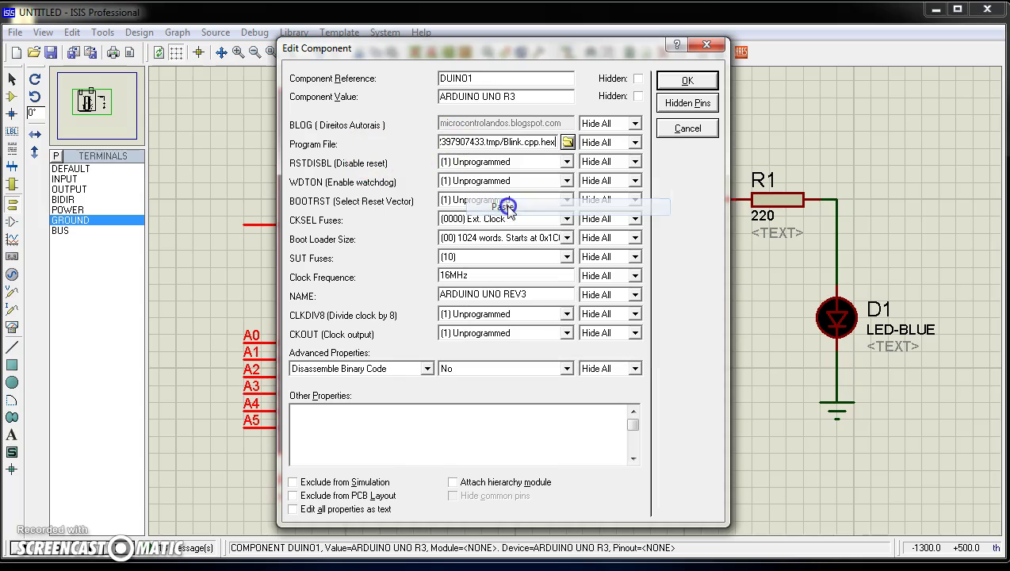
left_click(684, 81)
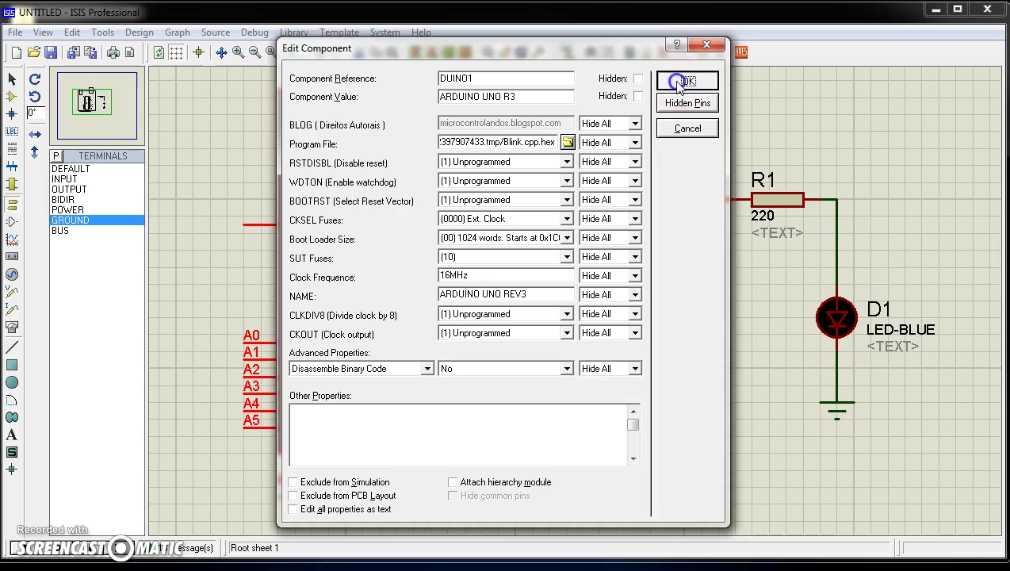
left_click(679, 75)
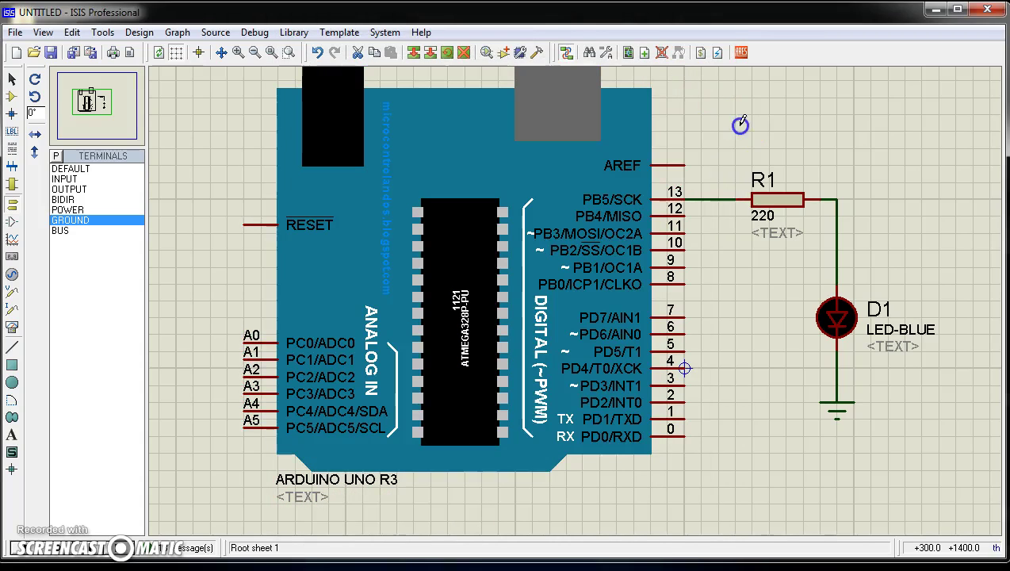
Run the simulation of the Arduino LED circuit
left_click(23, 553)
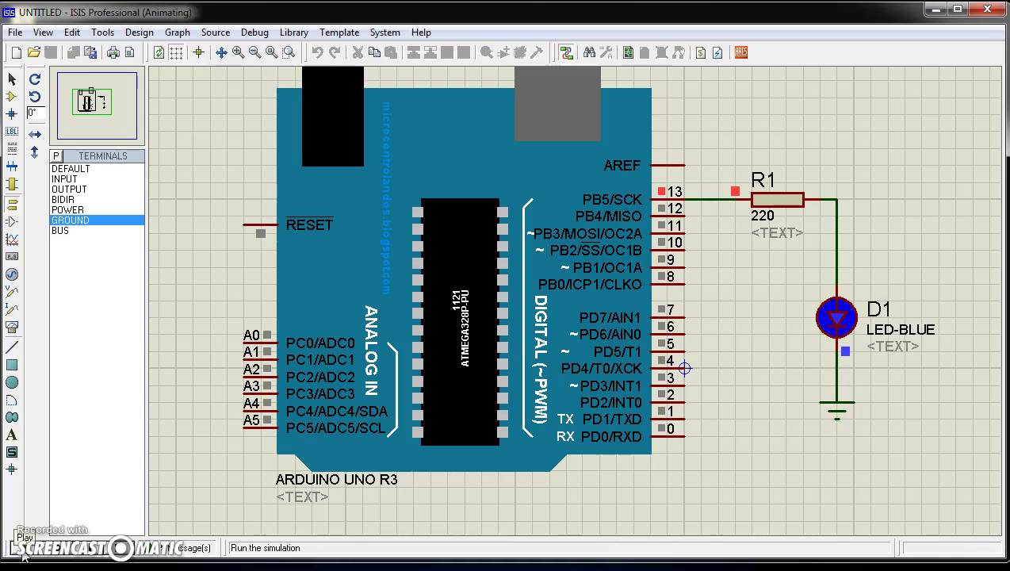